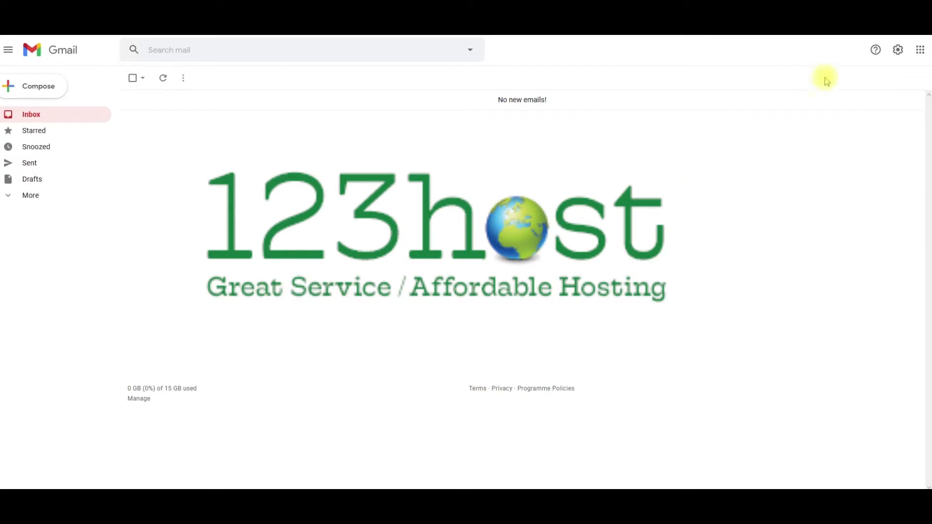
# - Open the Accounts and Import settings and start adding an email account under Check email from other accounts
pyautogui.click(898, 52)
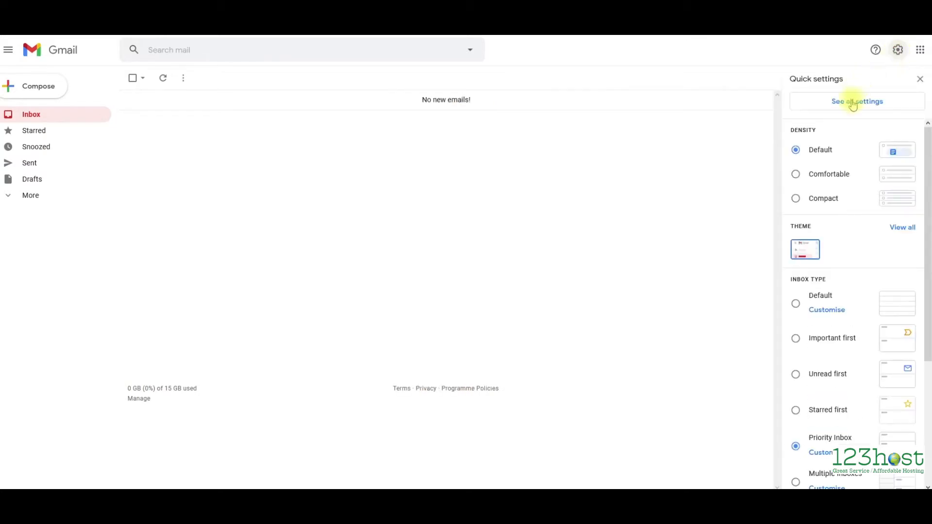
pyautogui.click(854, 103)
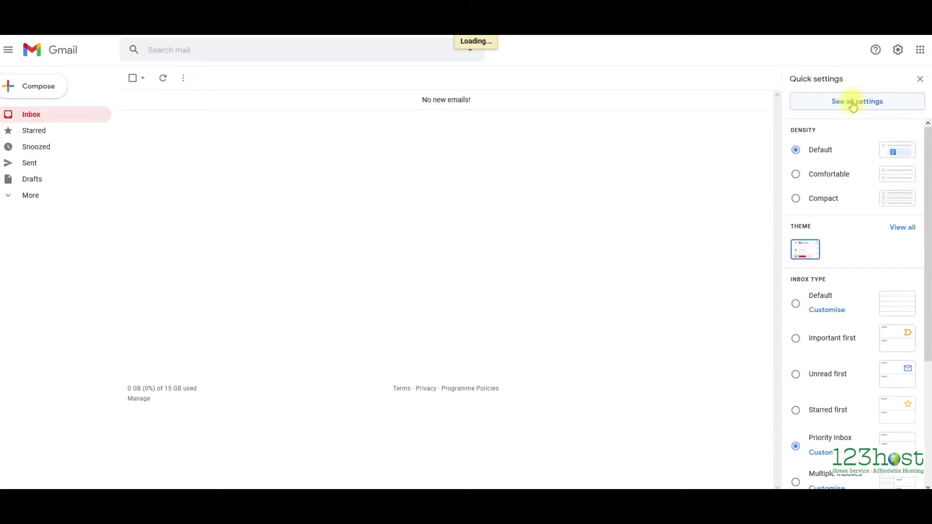
pyautogui.click(265, 102)
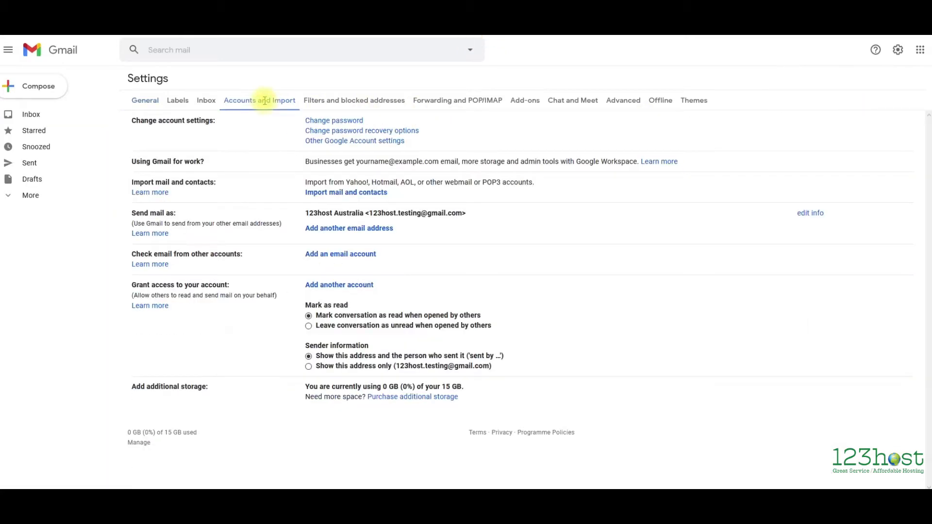
pyautogui.moveTo(246, 254); pyautogui.dragTo(131, 255)
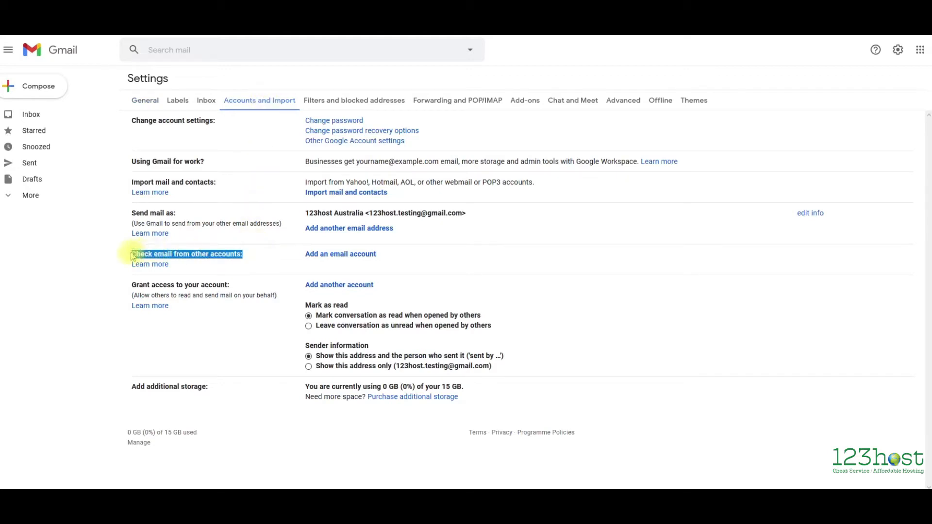
pyautogui.click(365, 255)
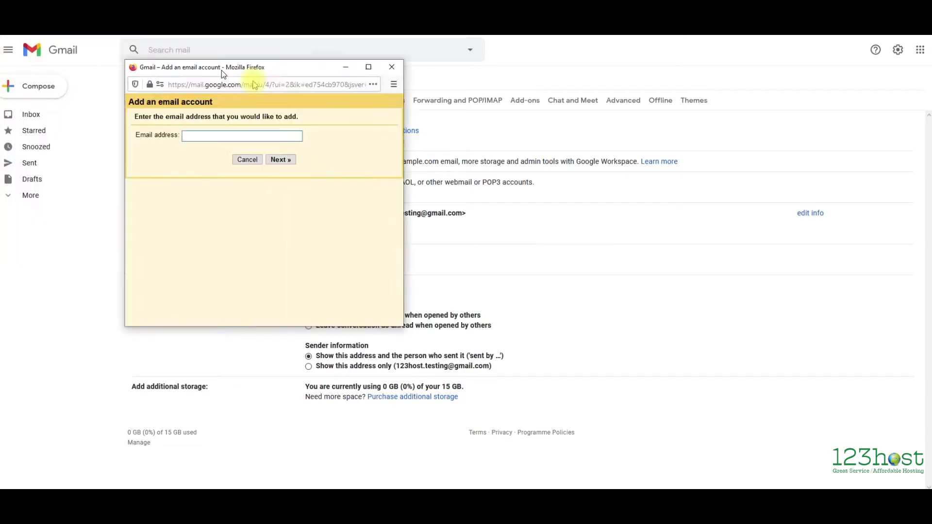
pyautogui.moveTo(317, 90); pyautogui.dragTo(351, 94)
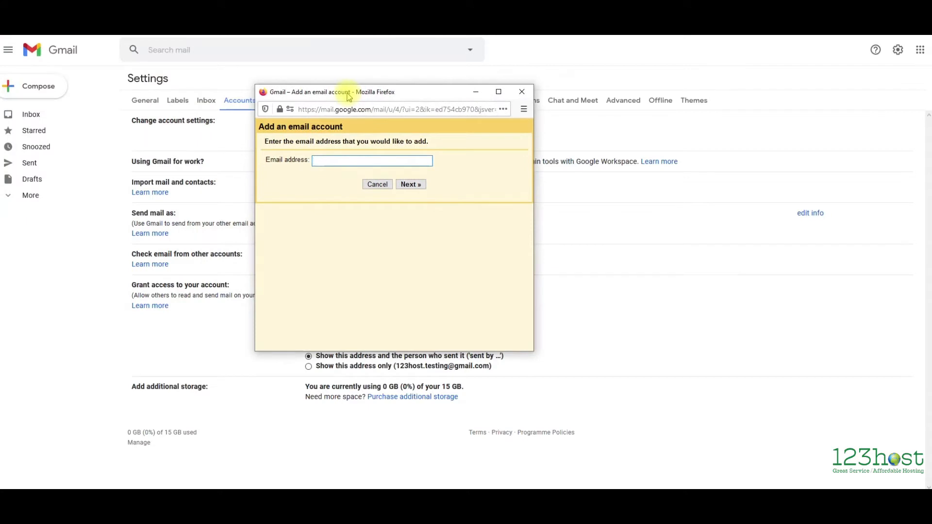
# - Enter the email address of the account to add and continue with importing its emails over POP3
pyautogui.click(329, 162)
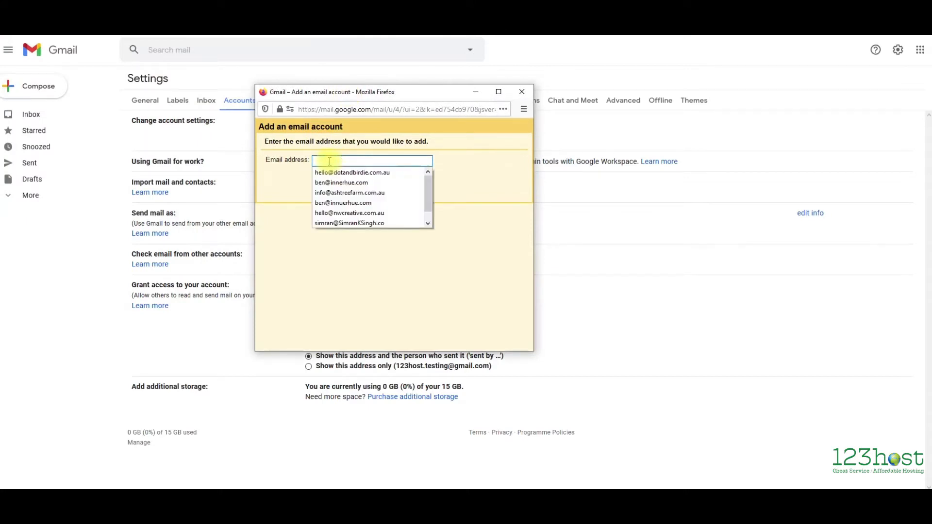
pyautogui.write('example@')
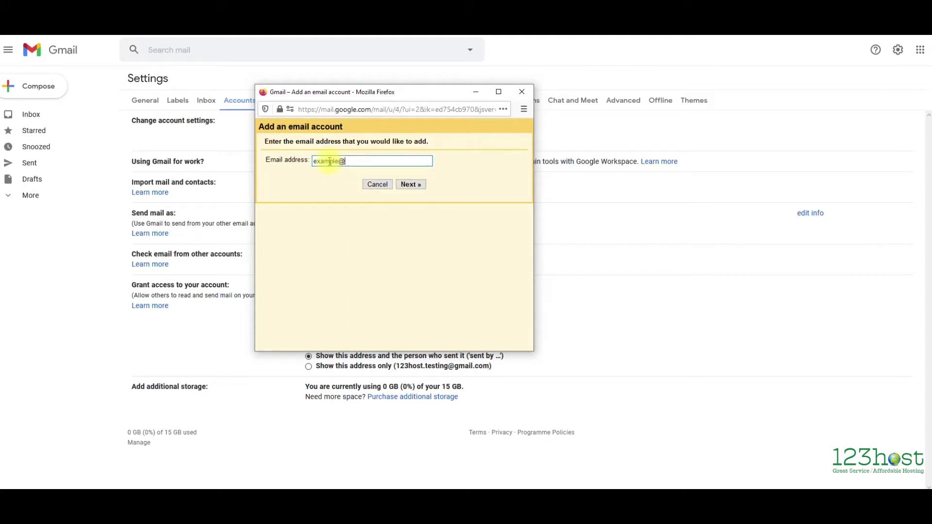
pyautogui.write('123host.com.au')
pyautogui.click(411, 184)
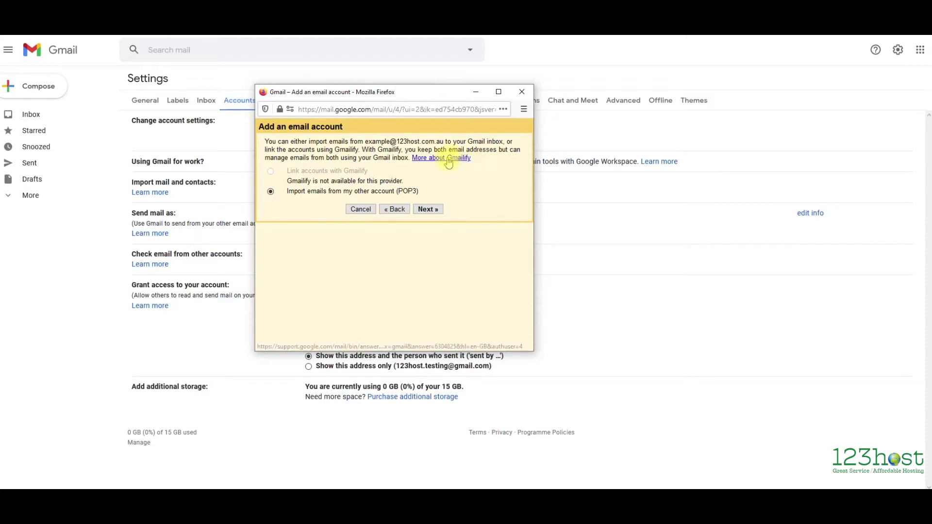
pyautogui.click(427, 209)
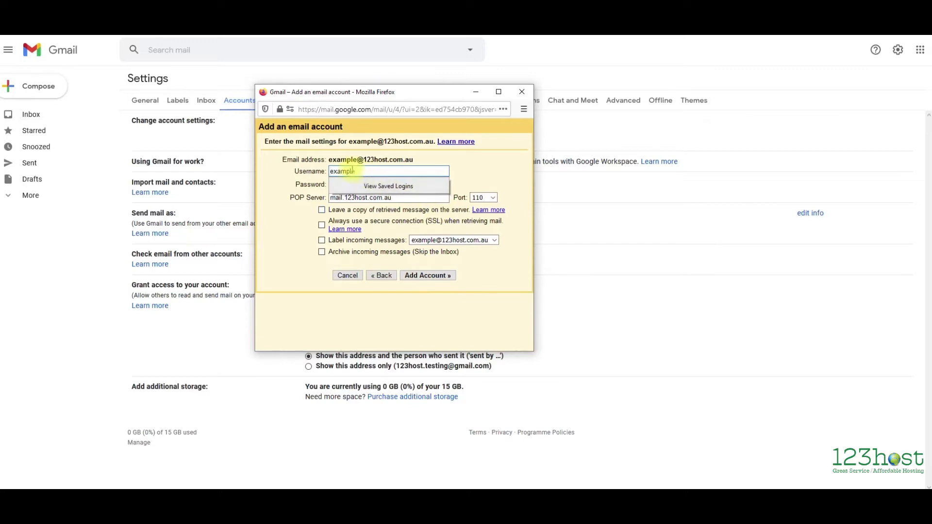
# - Set the POP3 username to the full email address and enter the account password
pyautogui.moveTo(349, 142); pyautogui.dragTo(436, 141)
pyautogui.hotkey('ctrl', 'c')
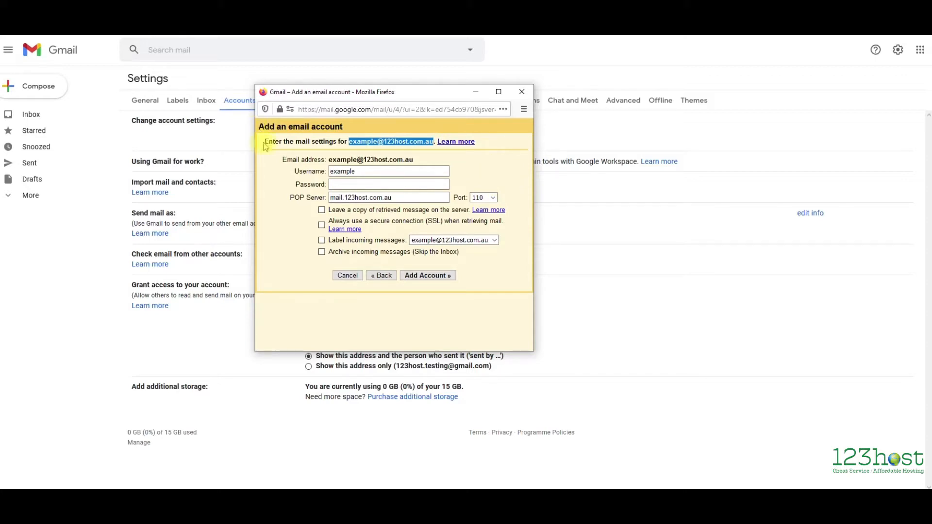
pyautogui.doubleClick(343, 171)
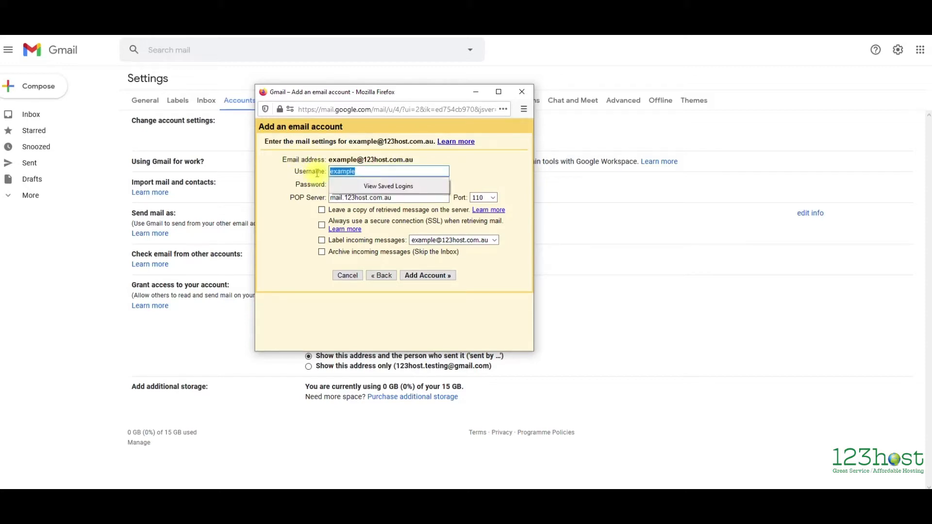
pyautogui.hotkey('ctrl', 'v')
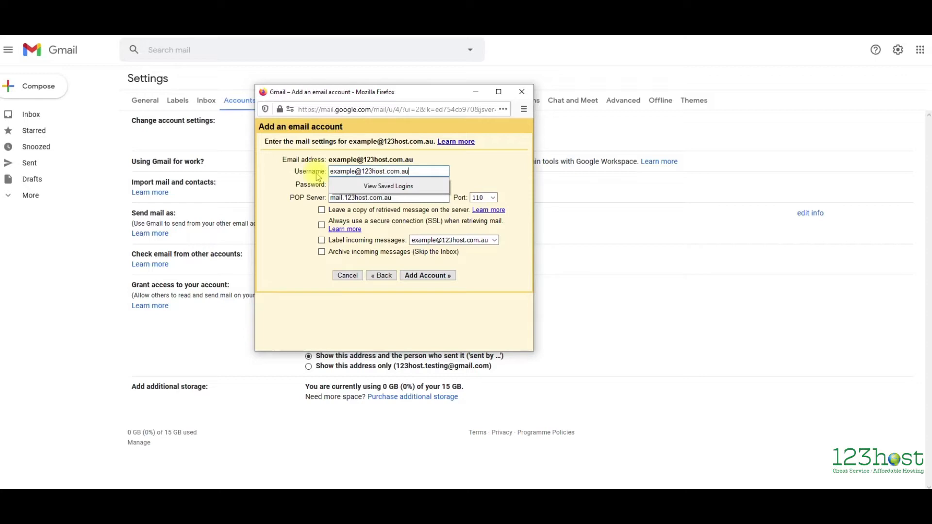
pyautogui.click(339, 184)
pyautogui.click(339, 184)
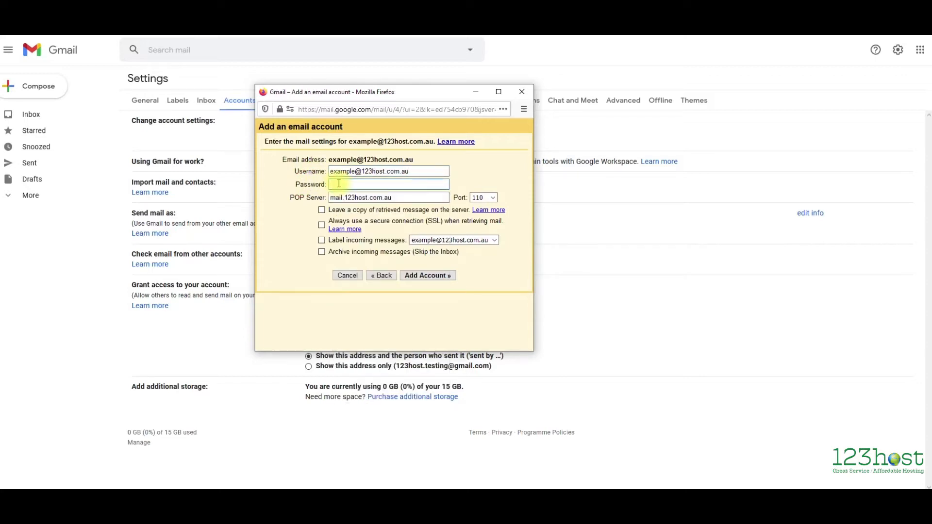
pyautogui.write('••••••••••••••••')
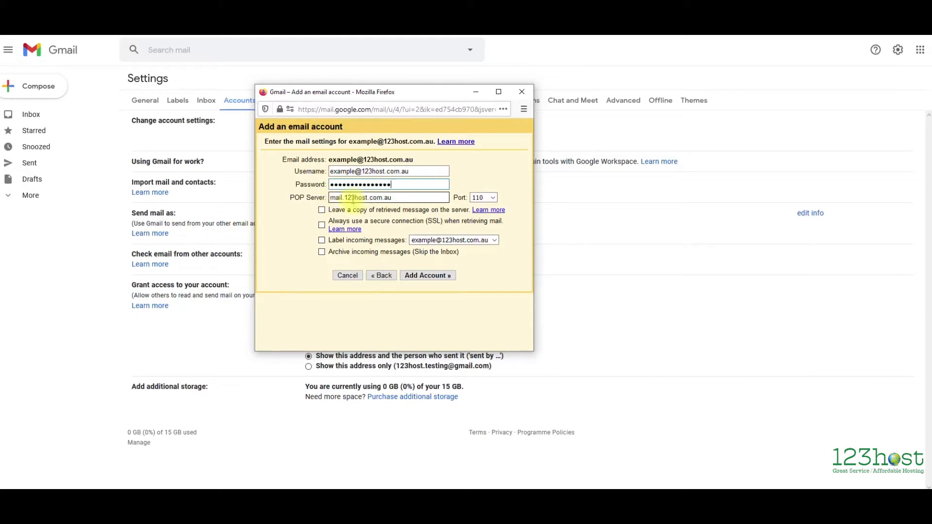
pyautogui.doubleClick(354, 198)
pyautogui.write('yourdomain')
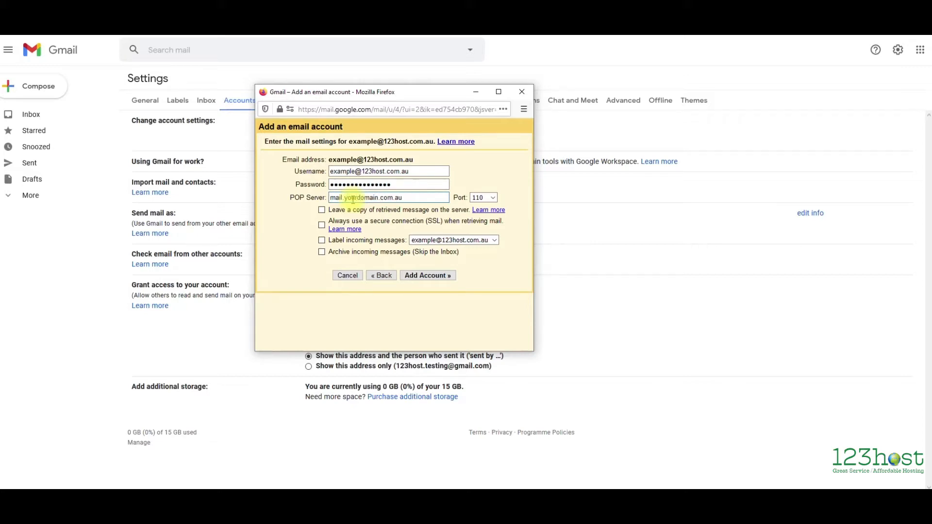
pyautogui.press('BackSpace')
pyautogui.press('BackSpace')
pyautogui.press('BackSpace')
pyautogui.press('BackSpace')
pyautogui.press('BackSpace')
pyautogui.press('BackSpace')
pyautogui.press('BackSpace')
pyautogui.press('BackSpace')
pyautogui.press('BackSpace')
pyautogui.press('BackSpace')
pyautogui.write('123host')
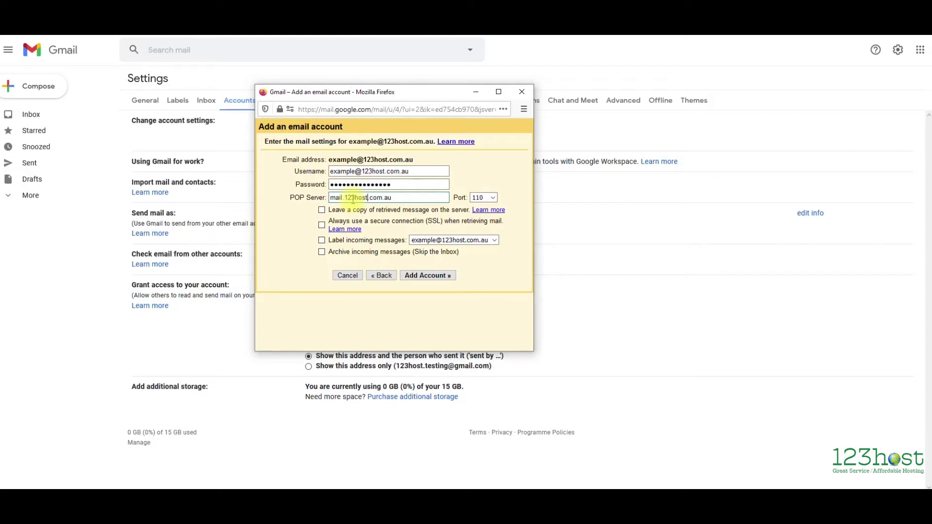
pyautogui.click(369, 174)
pyautogui.moveTo(365, 173); pyautogui.dragTo(385, 173)
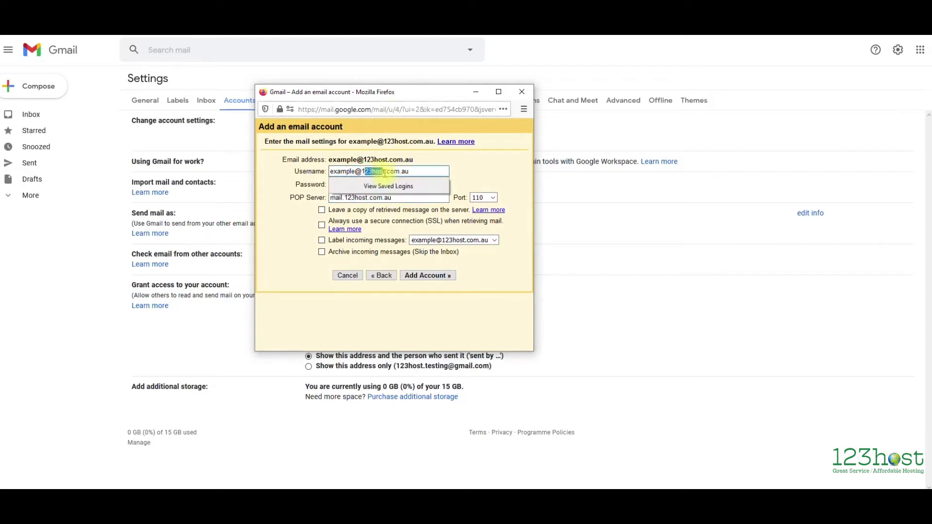
pyautogui.click(367, 198)
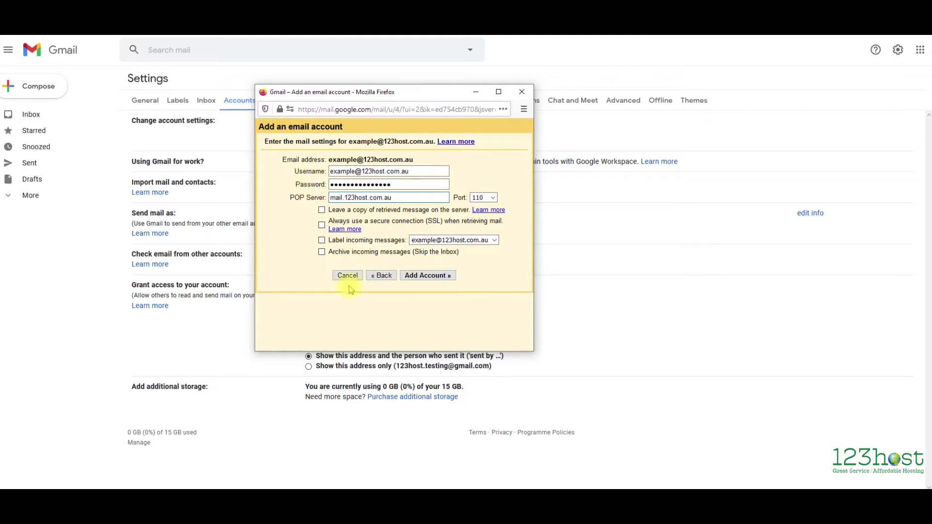
# - Add the POP3 account and accept the option to also send mail as that address
pyautogui.click(434, 279)
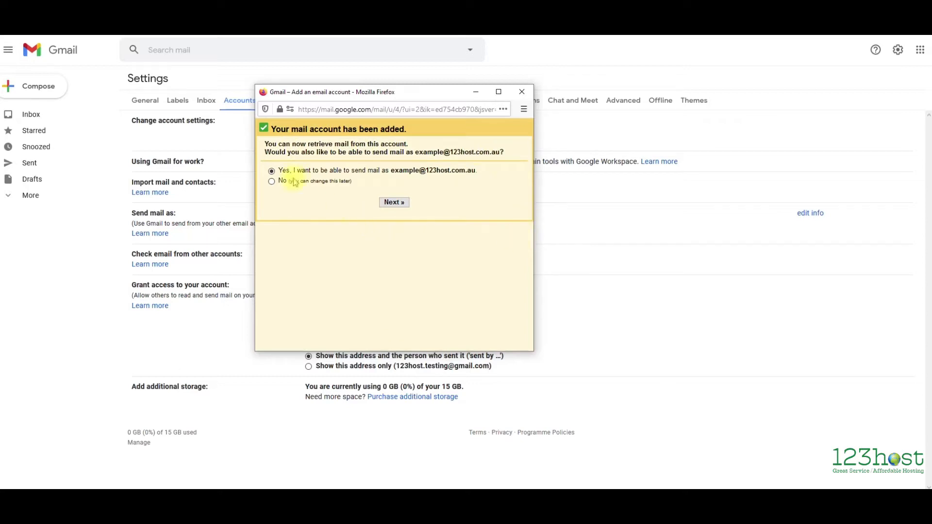
pyautogui.click(397, 202)
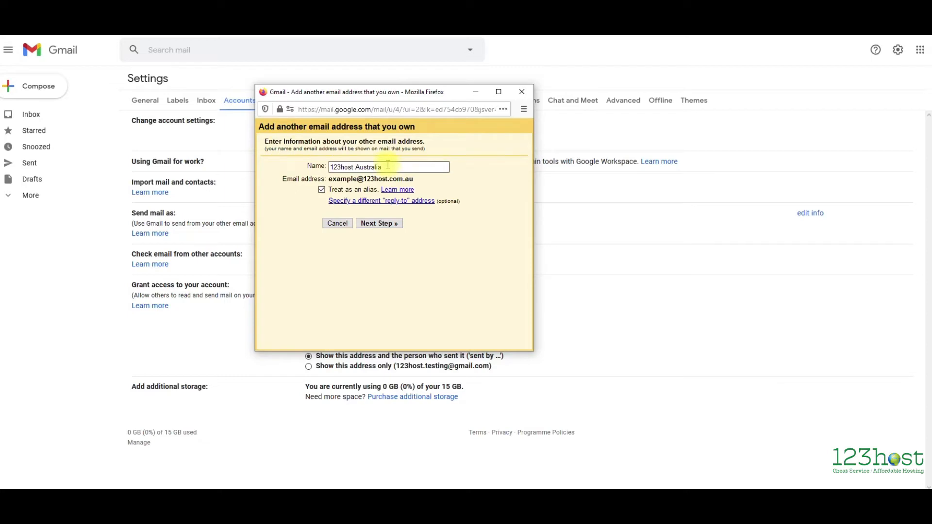
# - Change the sender's display name to the person's first name followed by "@ 123host" and continue to the SMTP settings
pyautogui.moveTo(388, 166); pyautogui.dragTo(276, 166)
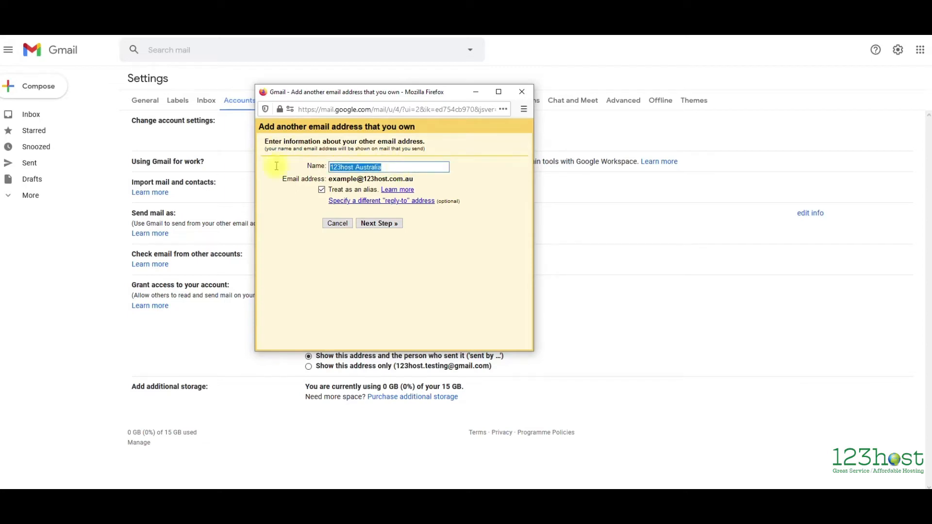
pyautogui.write('Stever $')
pyautogui.press('BackSpace')
pyautogui.press('BackSpace')
pyautogui.write('@ 123host')
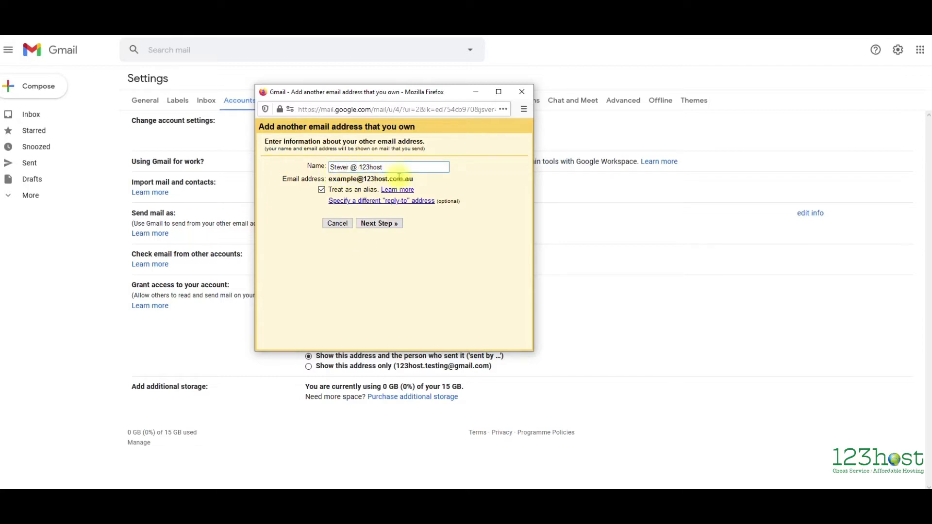
pyautogui.press('BackSpace')
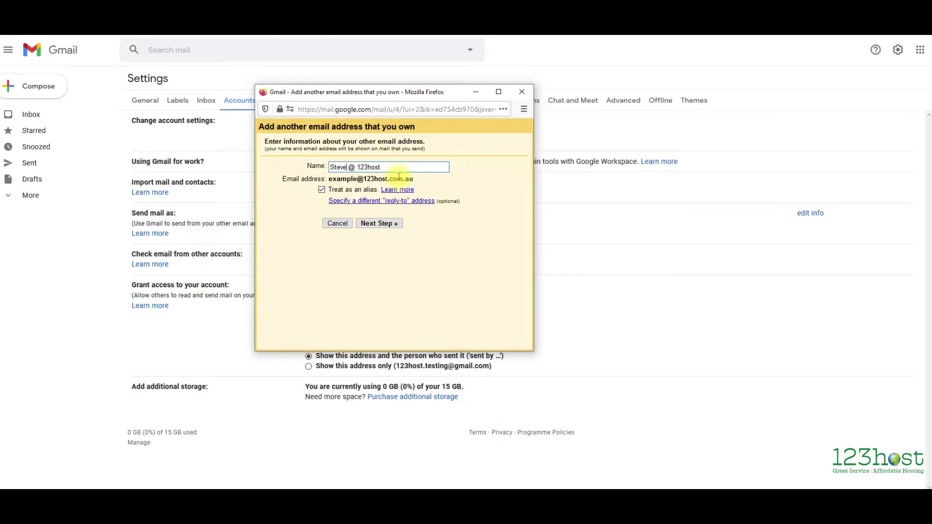
pyautogui.click(380, 225)
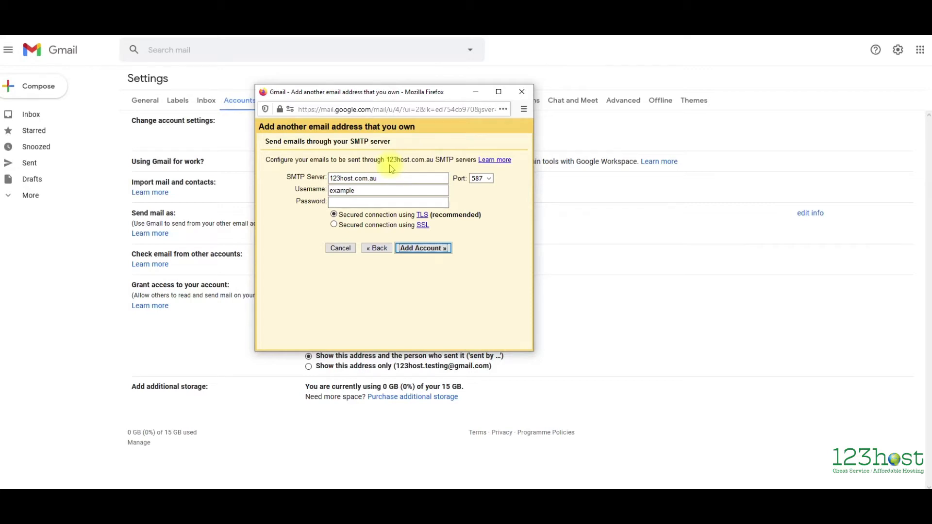
# - Set the SMTP server to mail.123host.com.au and the username to the full email address
pyautogui.click(383, 178)
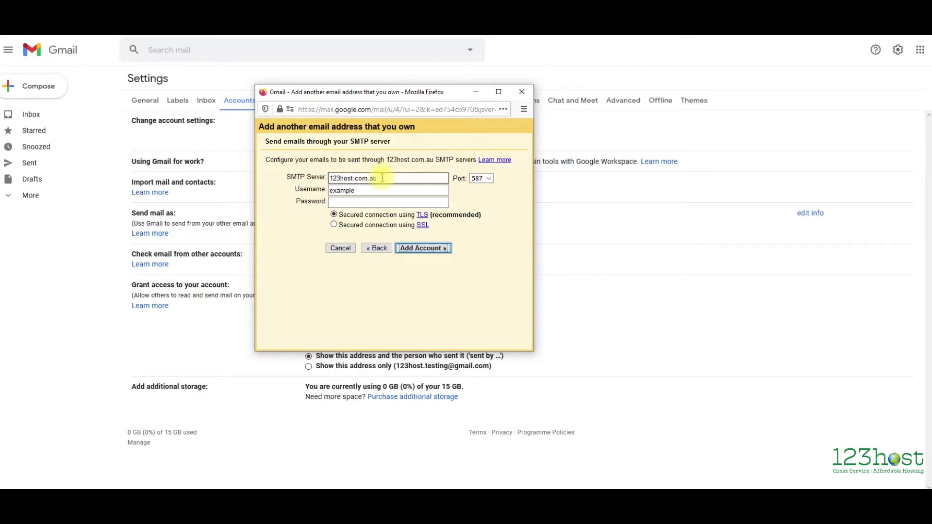
pyautogui.click(330, 178)
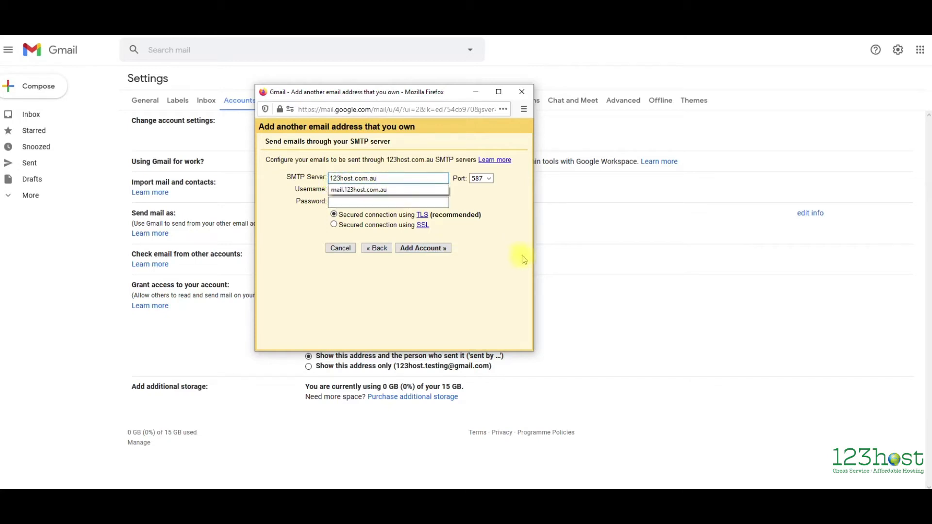
pyautogui.write('mail.')
pyautogui.click(370, 191)
pyautogui.moveTo(370, 190); pyautogui.dragTo(318, 190)
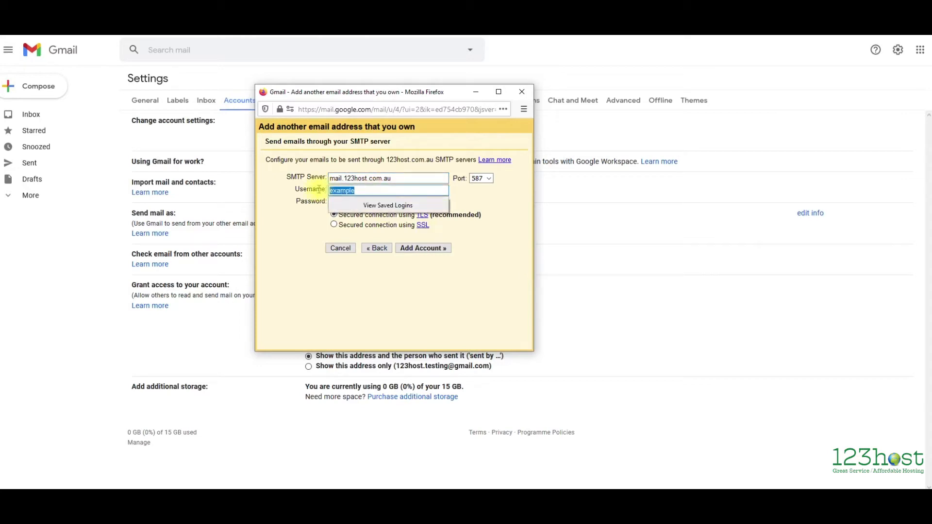
pyautogui.hotkey('ctrl', 'v')
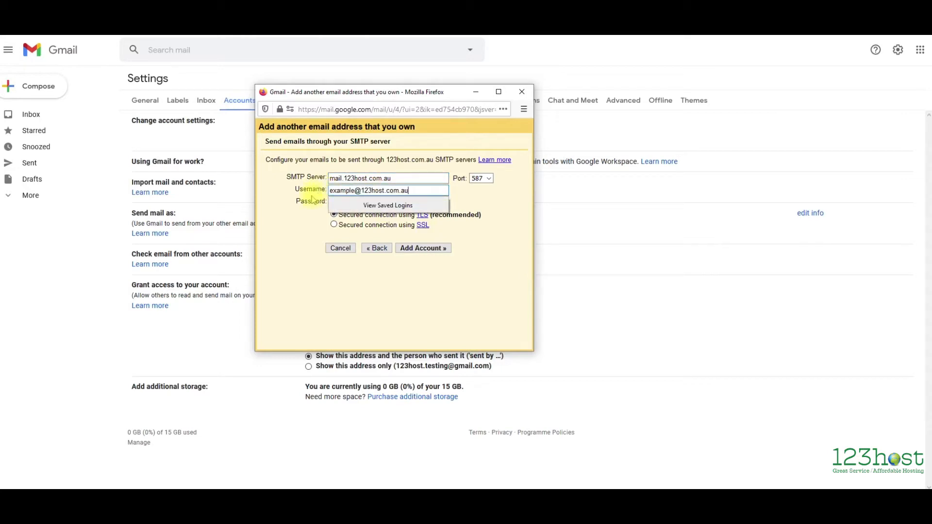
# - Enter the account password for the SMTP server, add the account with TLS on port 587, and close the verification window
pyautogui.click(404, 201)
pyautogui.write('•••••••••••••••')
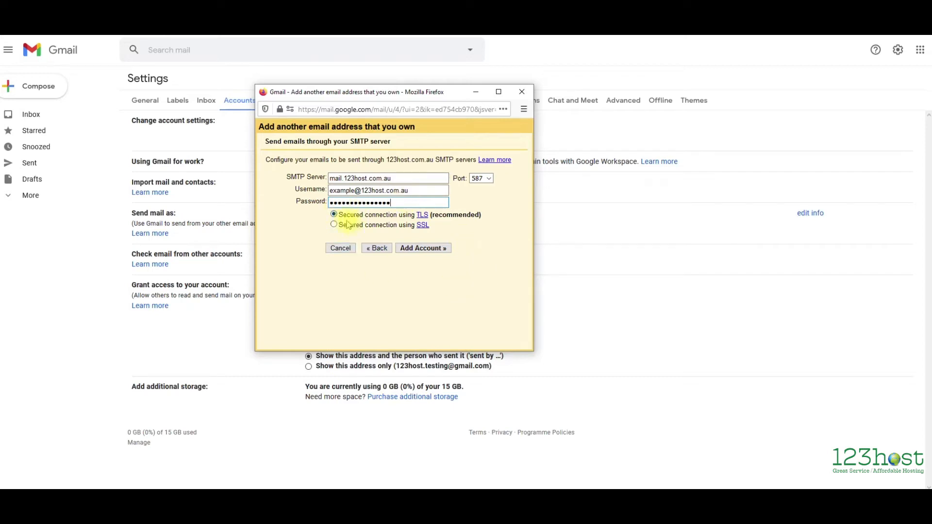
pyautogui.click(420, 249)
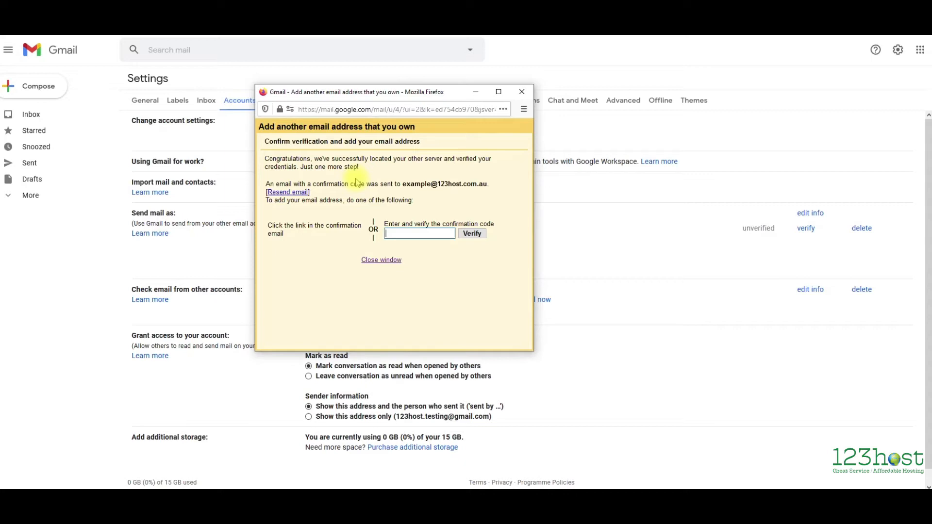
pyautogui.click(378, 262)
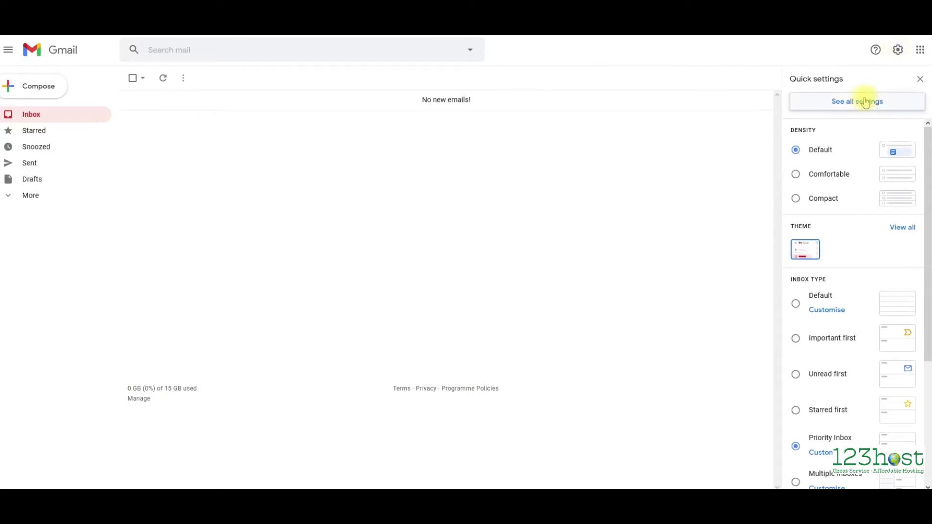
# - Return to the Accounts and Import settings and view the mail retrieval history of the added POP3 account
pyautogui.click(866, 102)
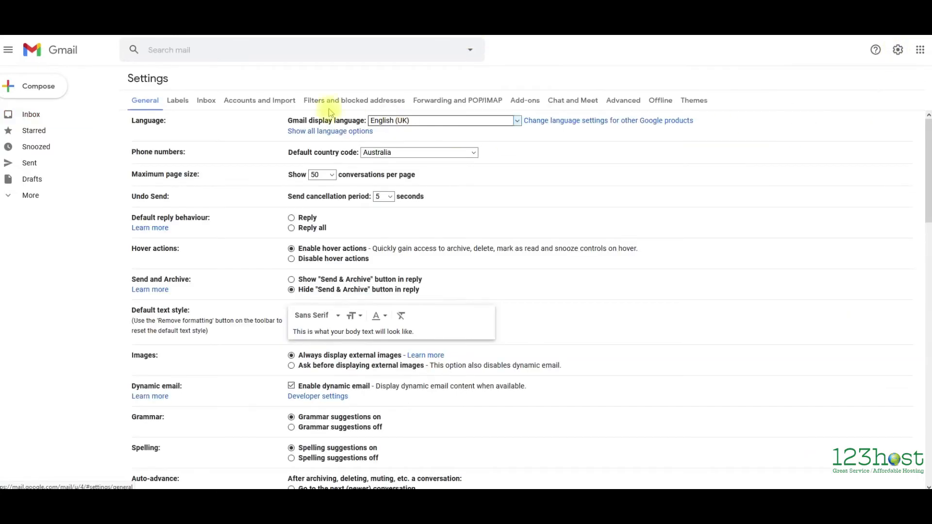
pyautogui.click(266, 100)
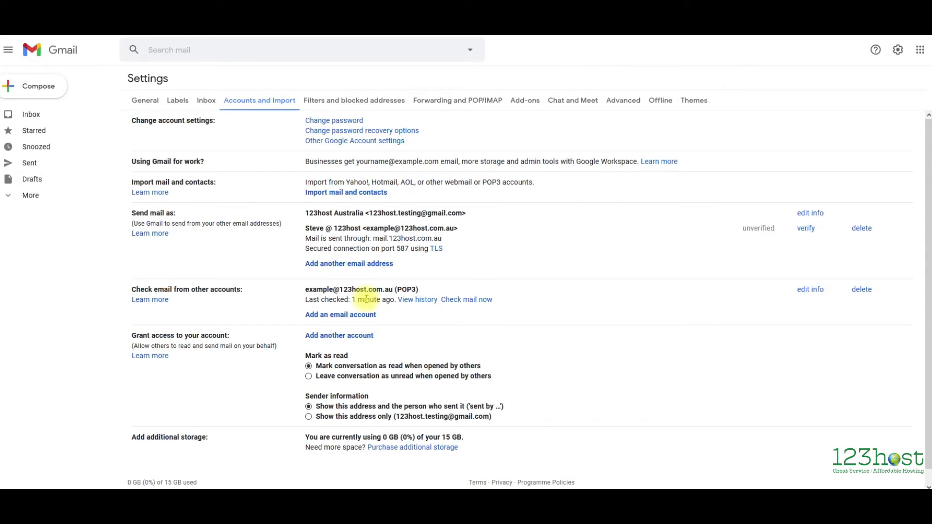
pyautogui.click(418, 300)
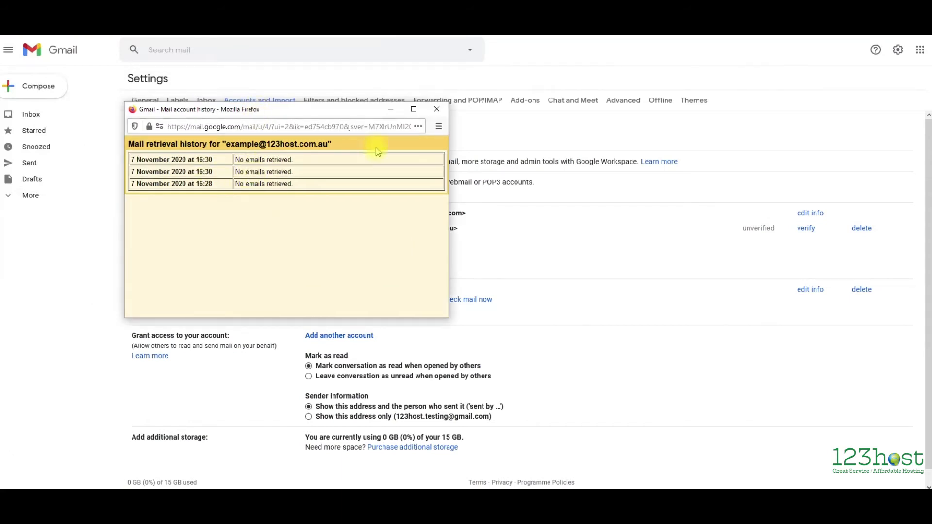
# - Close the history window, check the POP3 account for new mail, and review its updated retrieval history
pyautogui.click(437, 112)
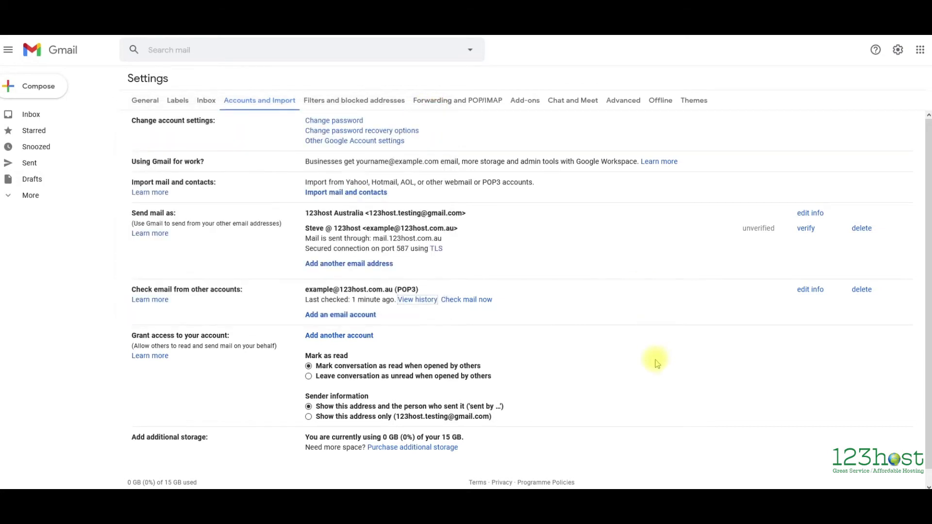
pyautogui.click(465, 303)
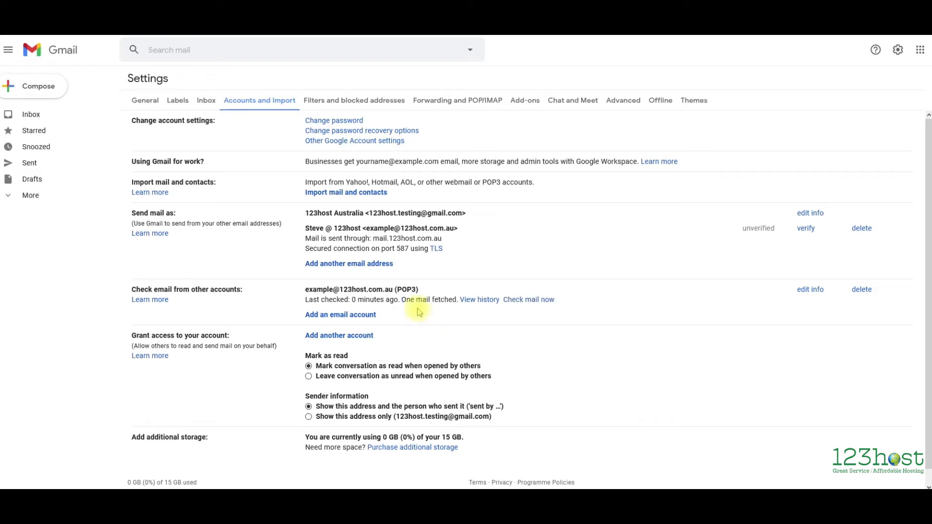
pyautogui.click(402, 303)
pyautogui.moveTo(402, 303); pyautogui.dragTo(457, 302)
pyautogui.click(468, 300)
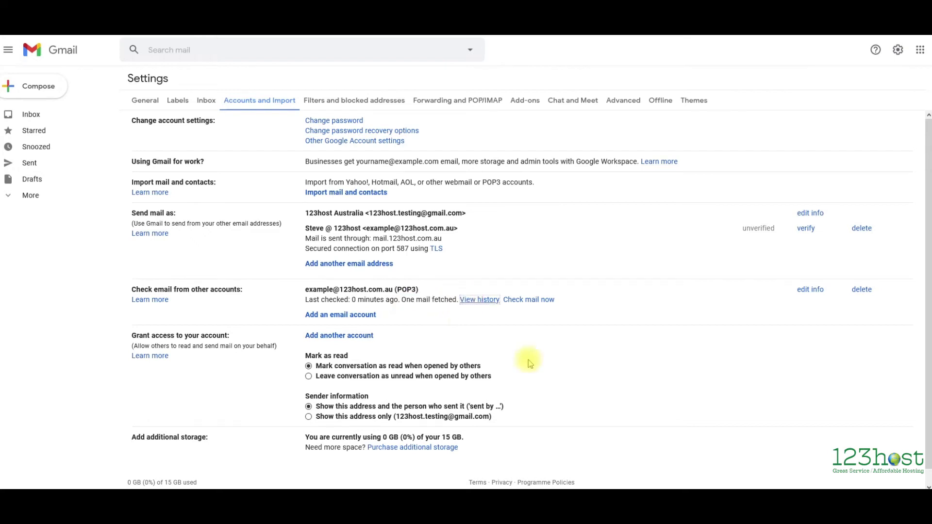
pyautogui.moveTo(205, 0); pyautogui.dragTo(330, 124)
pyautogui.moveTo(293, 179); pyautogui.dragTo(238, 177)
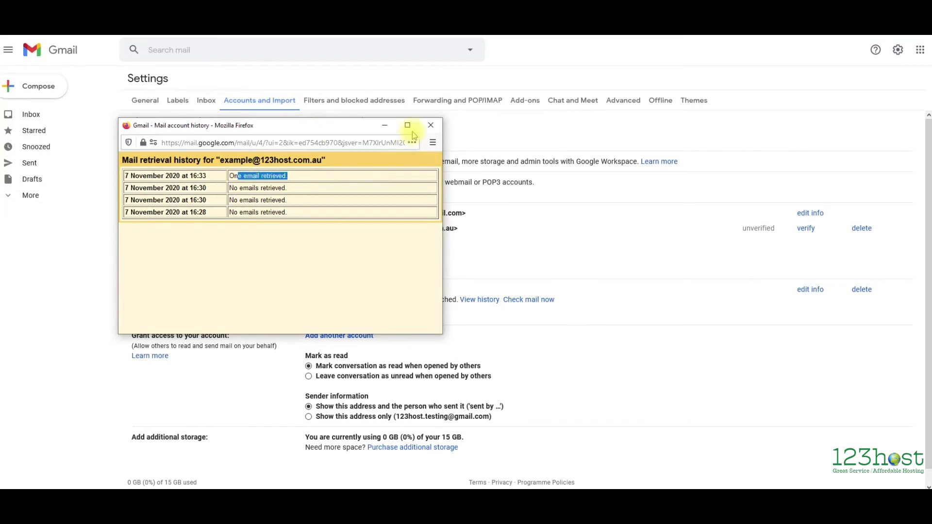
pyautogui.click(429, 126)
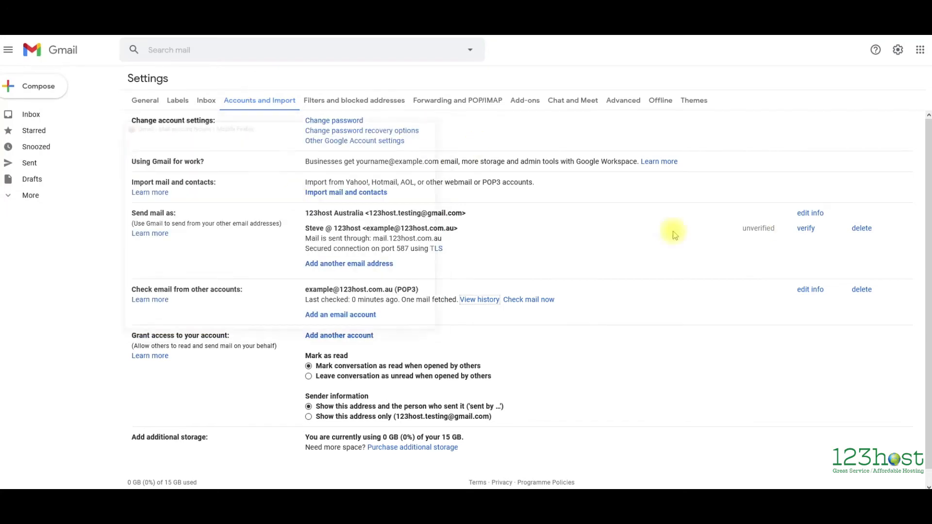
# - Open the Gmail Confirmation email in the inbox, follow its confirmation link, and confirm mail sending as the 123host address
pyautogui.click(36, 120)
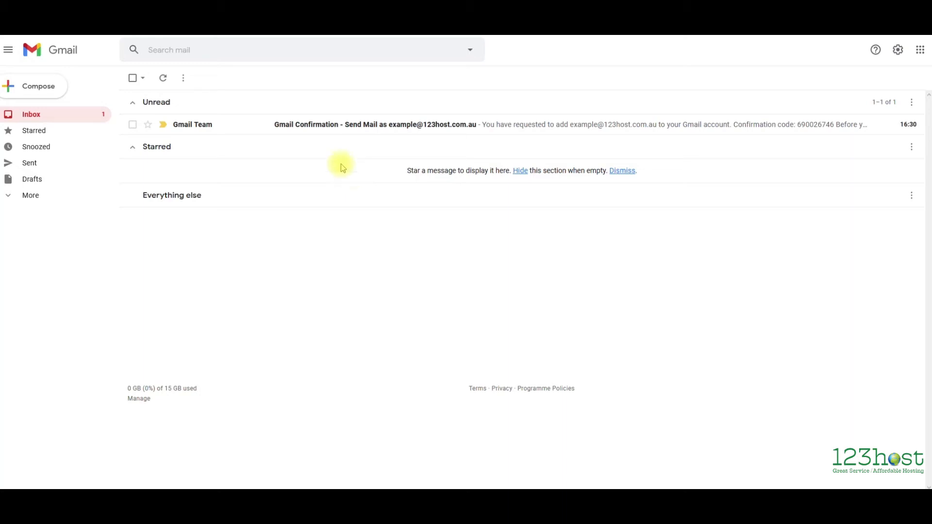
pyautogui.click(380, 127)
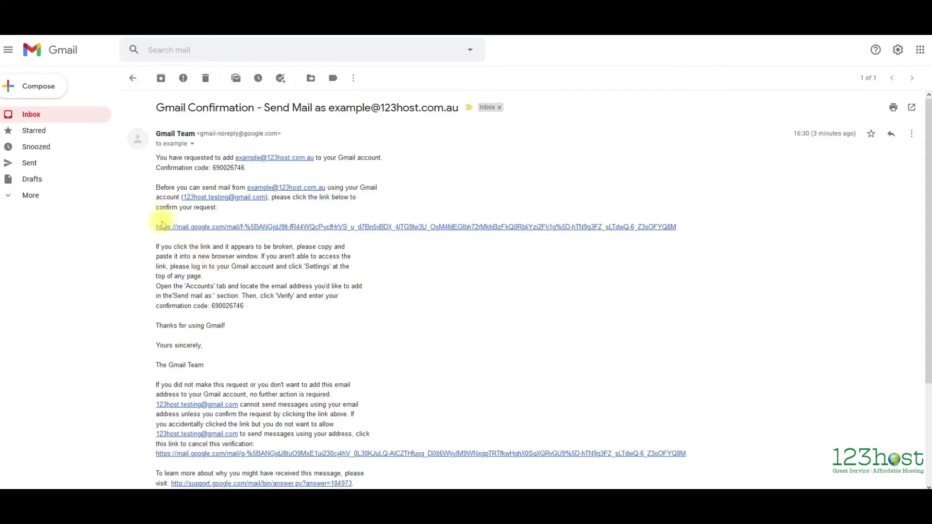
pyautogui.tripleClick(345, 232)
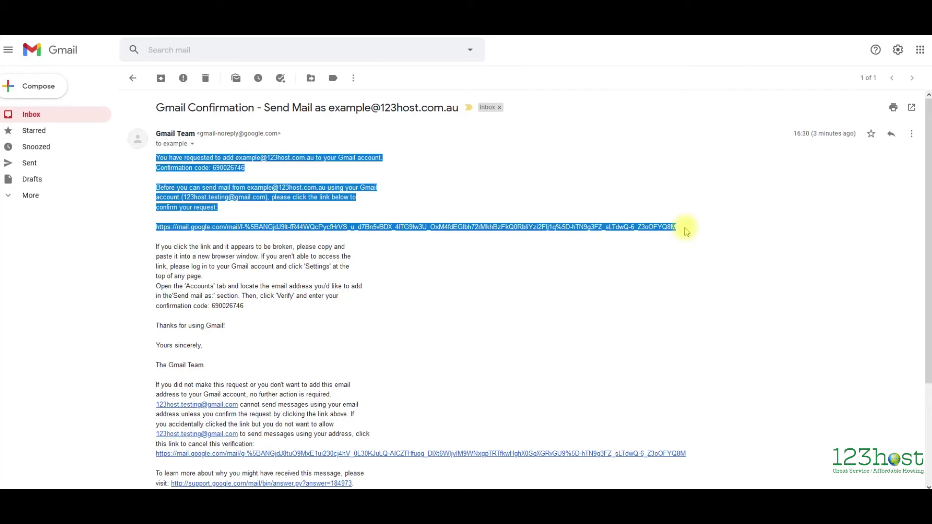
pyautogui.moveTo(695, 225); pyautogui.dragTo(160, 233)
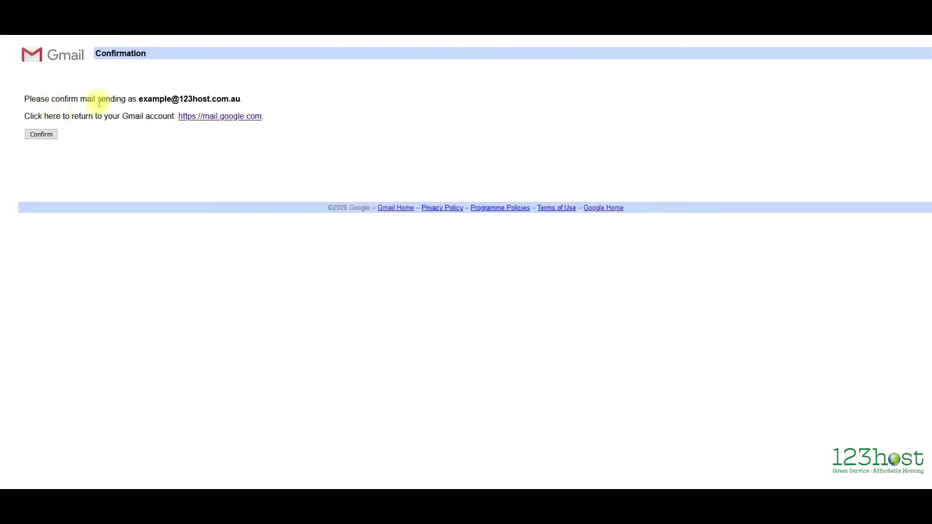
pyautogui.moveTo(97, 99); pyautogui.dragTo(243, 99)
pyautogui.click(43, 134)
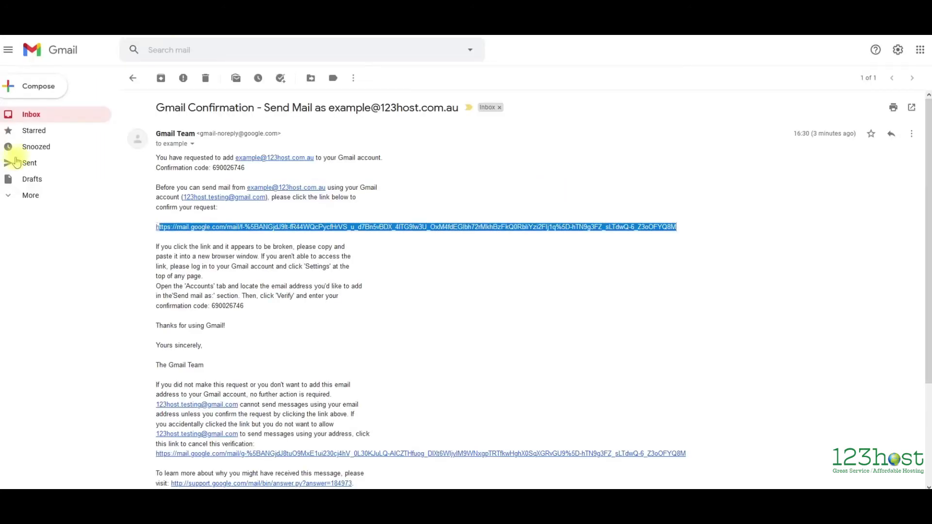
# - Return to the inbox, open a new message to check for a sender choice, and close it
pyautogui.click(31, 116)
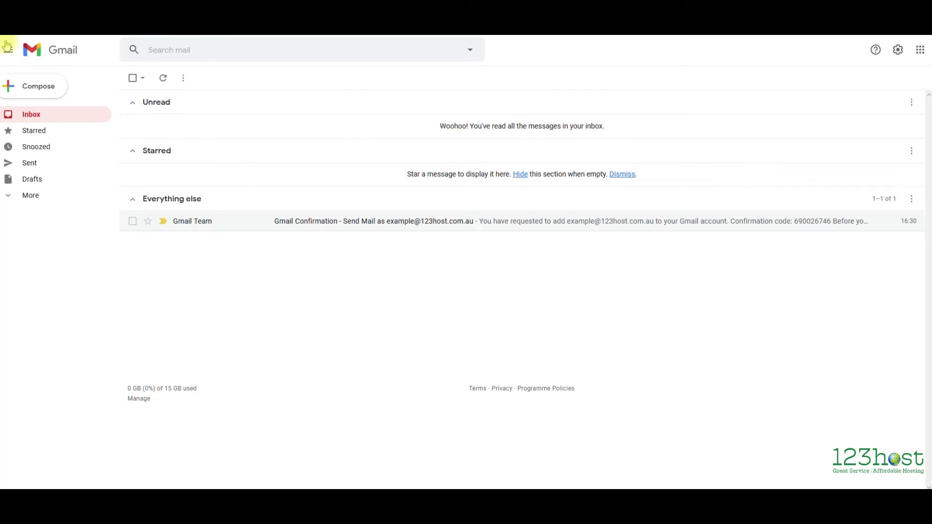
pyautogui.click(34, 89)
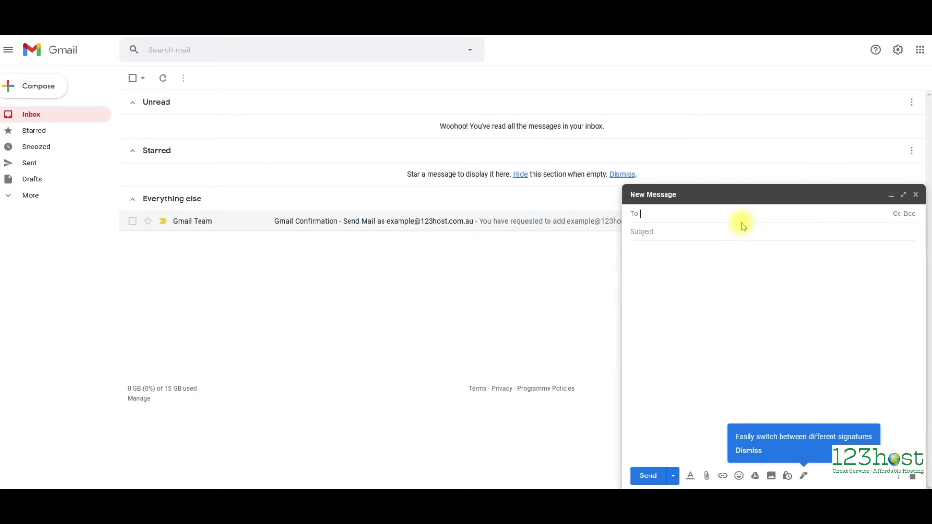
pyautogui.click(660, 214)
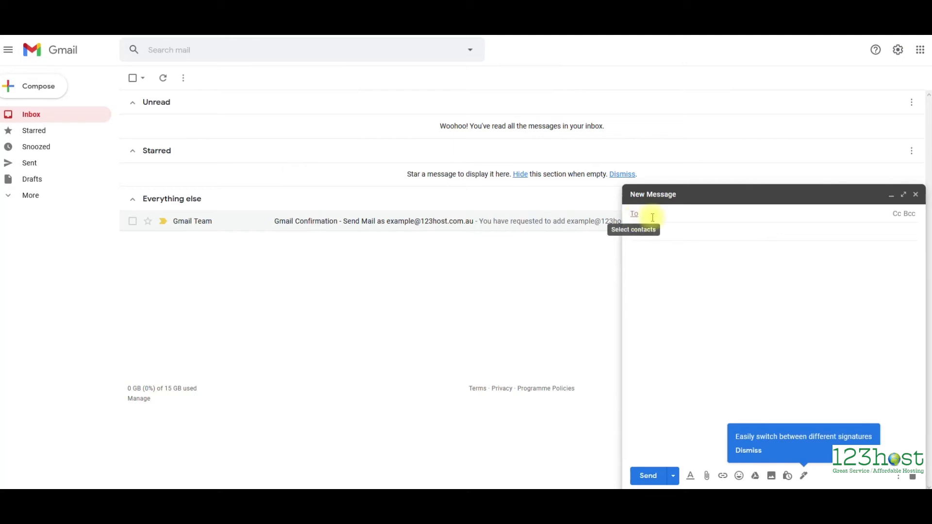
pyautogui.click(914, 192)
# - In the Accounts and Import settings, make the 123host address the default for sending mail
pyautogui.click(898, 50)
pyautogui.click(860, 110)
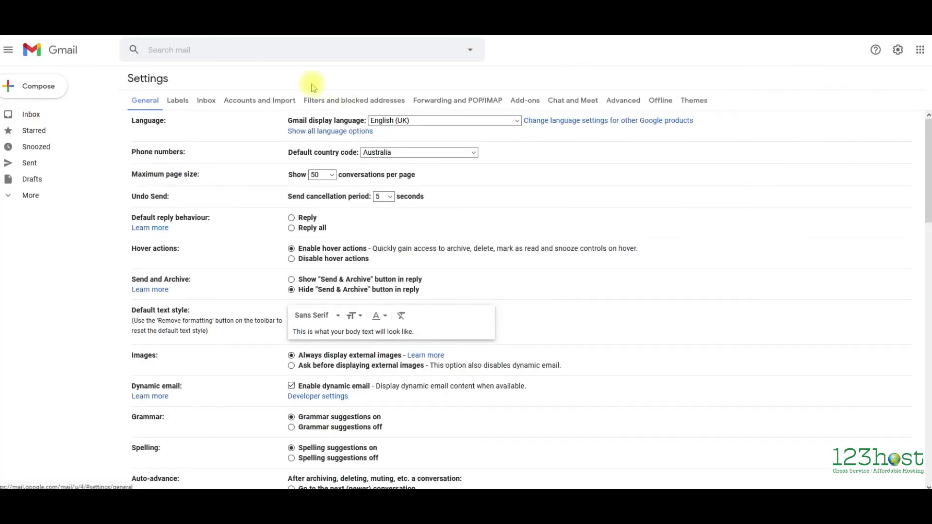
pyautogui.click(262, 101)
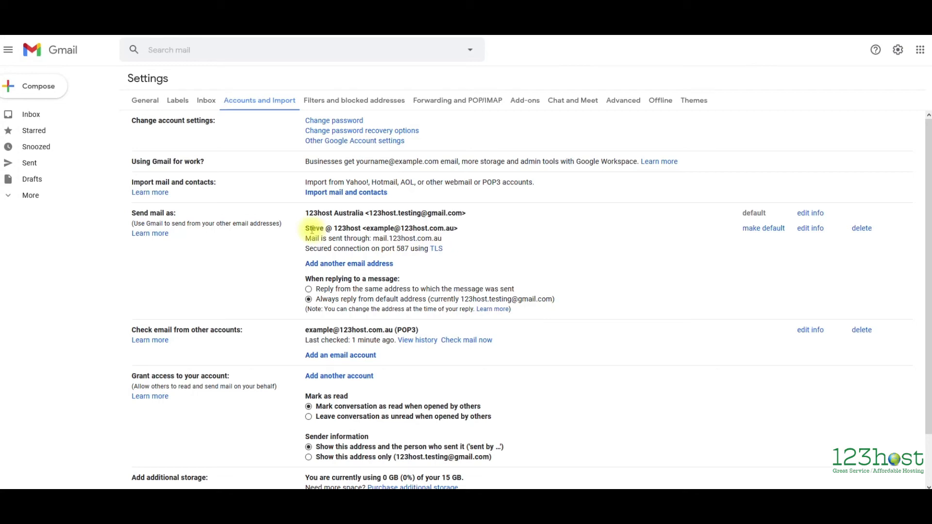
pyautogui.moveTo(309, 228); pyautogui.dragTo(446, 250)
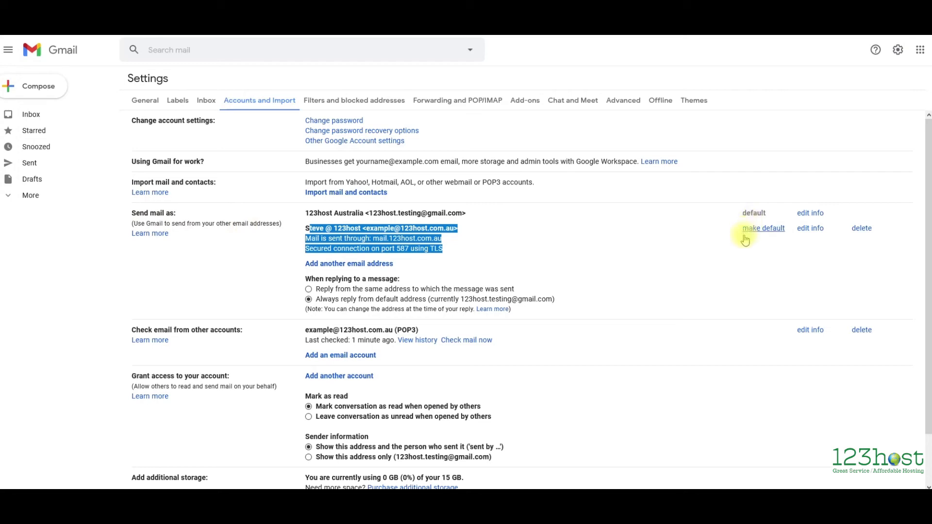
pyautogui.click(760, 232)
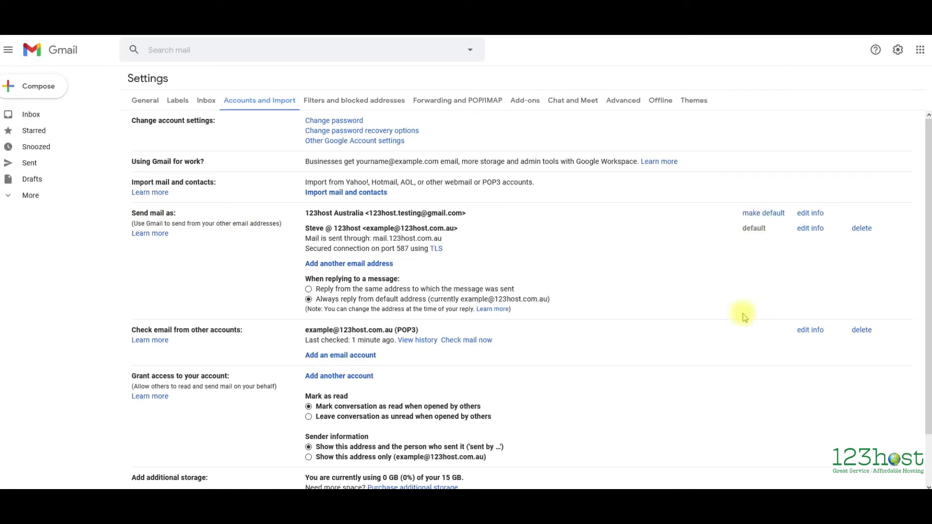
# - In a new message, switch the sender to the Gmail address and back to the 123host address, then close the message
pyautogui.click(53, 91)
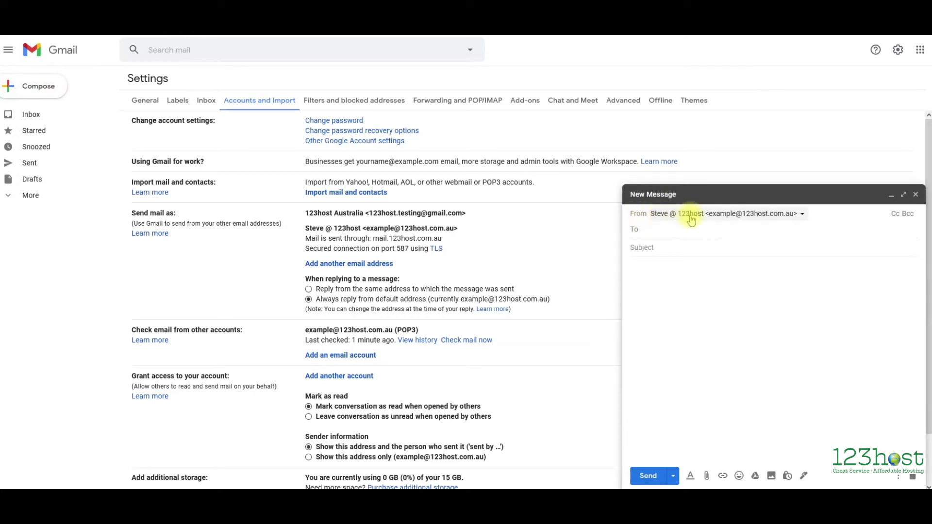
pyautogui.click(804, 218)
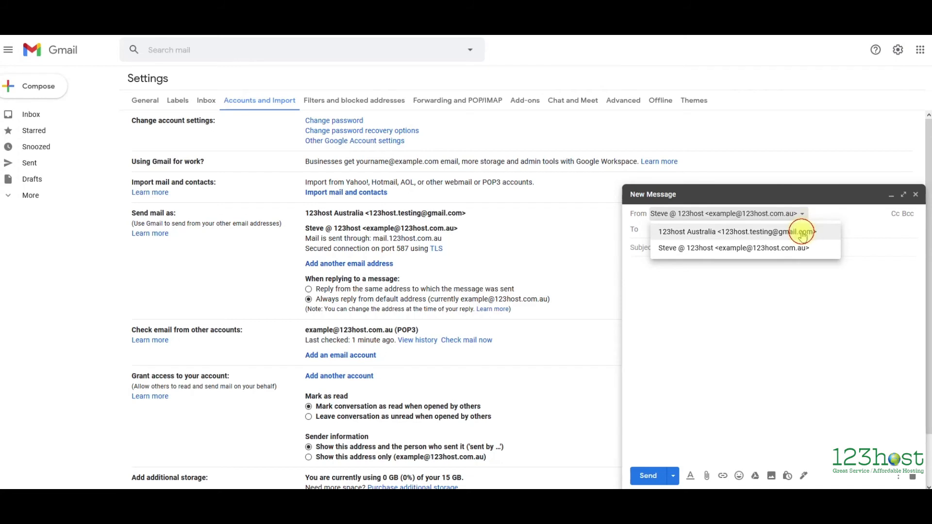
pyautogui.click(802, 232)
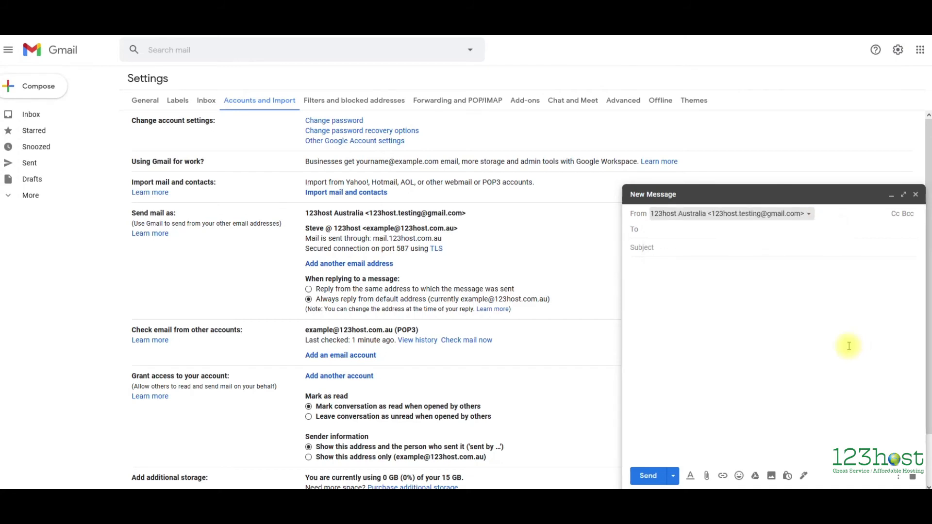
pyautogui.click(809, 216)
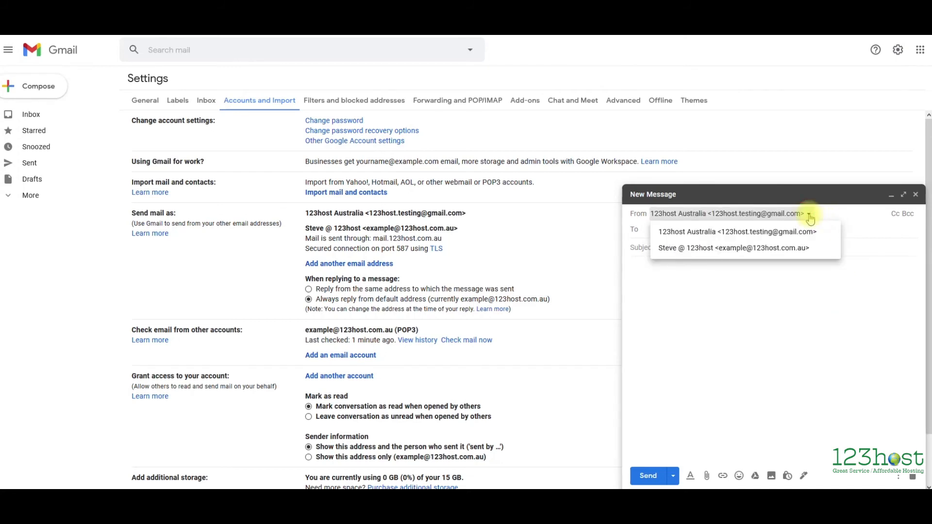
pyautogui.click(804, 249)
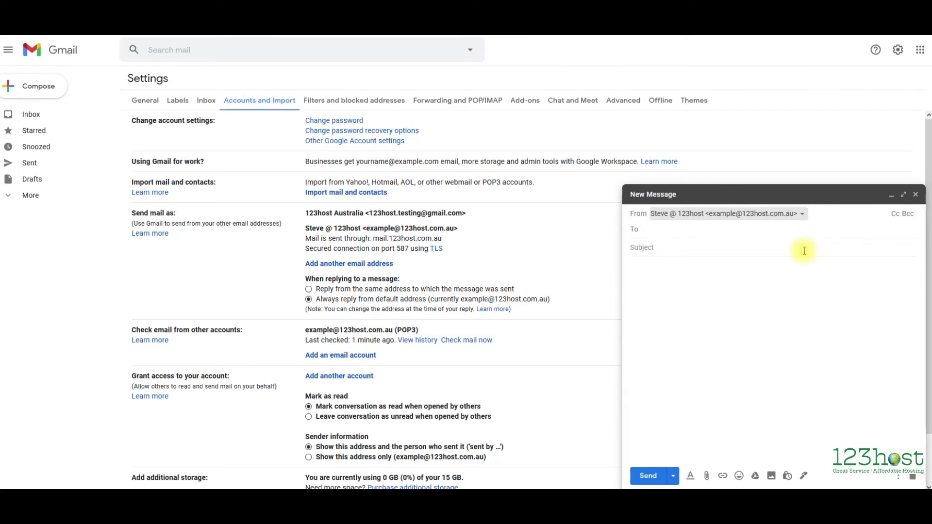
pyautogui.click(802, 215)
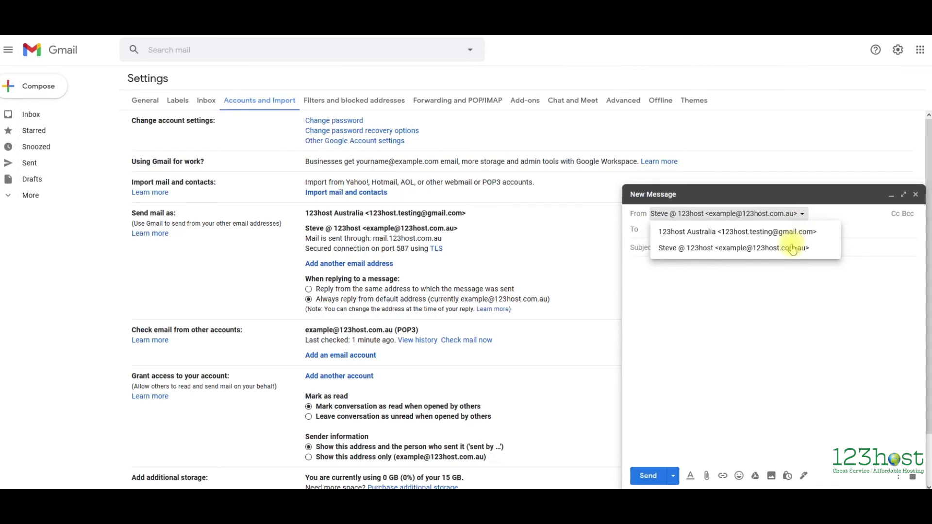
pyautogui.click(830, 353)
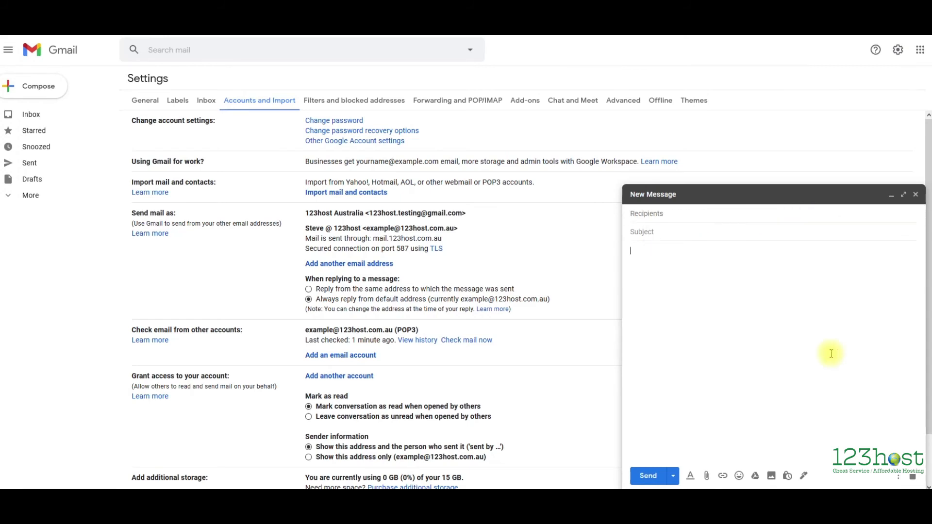
pyautogui.click(915, 194)
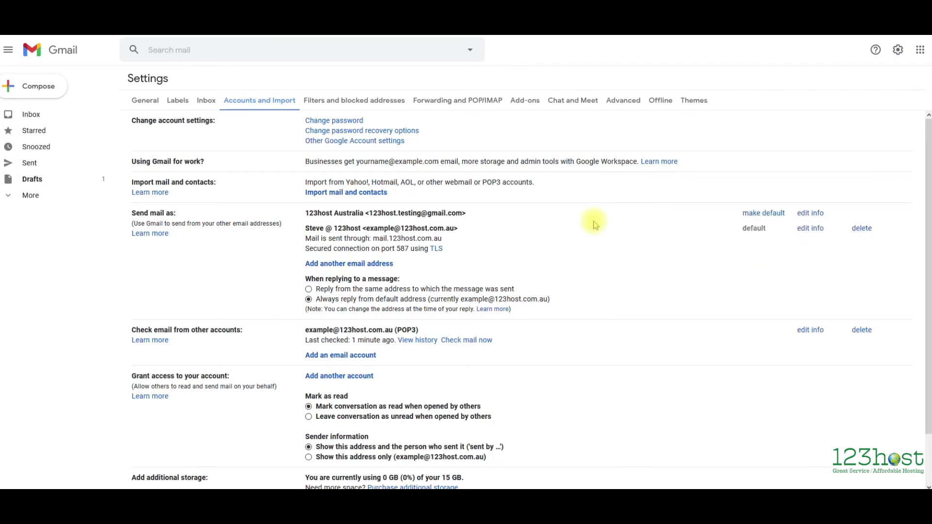
# - Create a new signature named "example" in the General settings
pyautogui.click(145, 100)
pyautogui.scroll(-20, 655, 277)
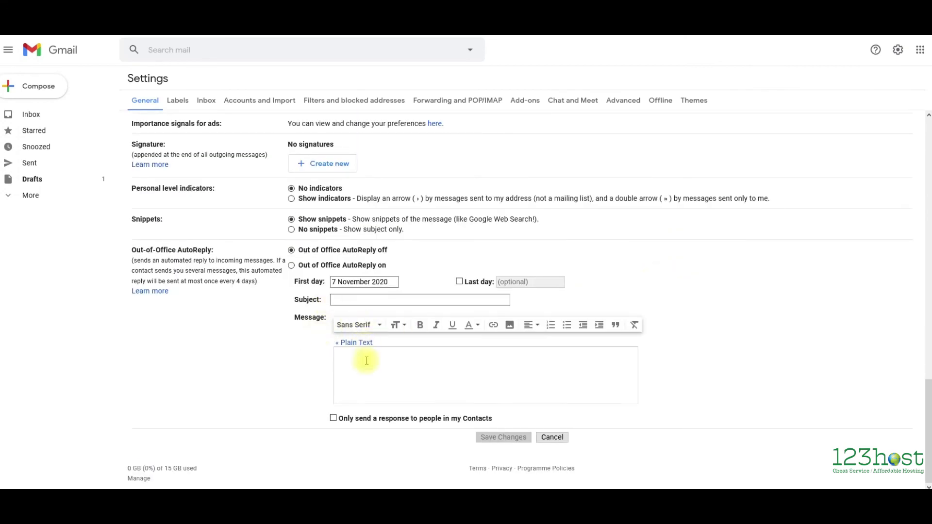
pyautogui.click(322, 163)
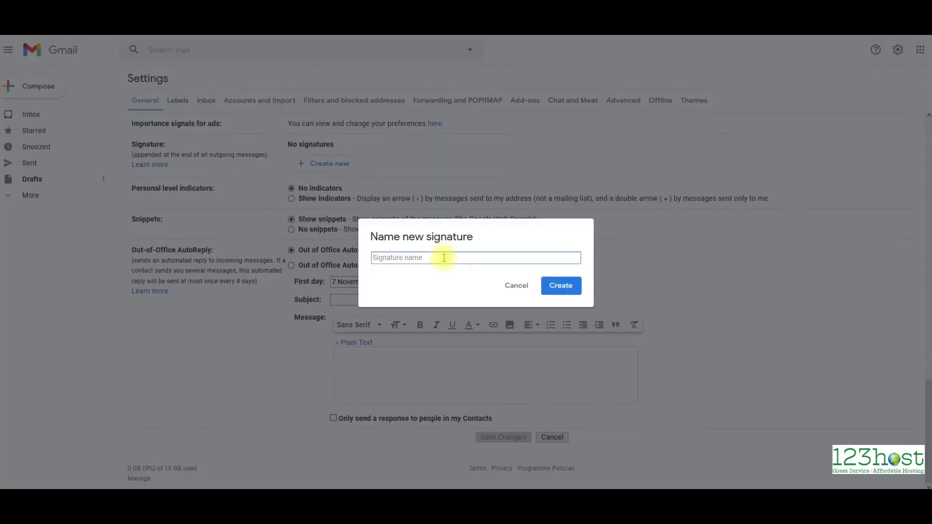
pyautogui.write('example')
pyautogui.click(547, 290)
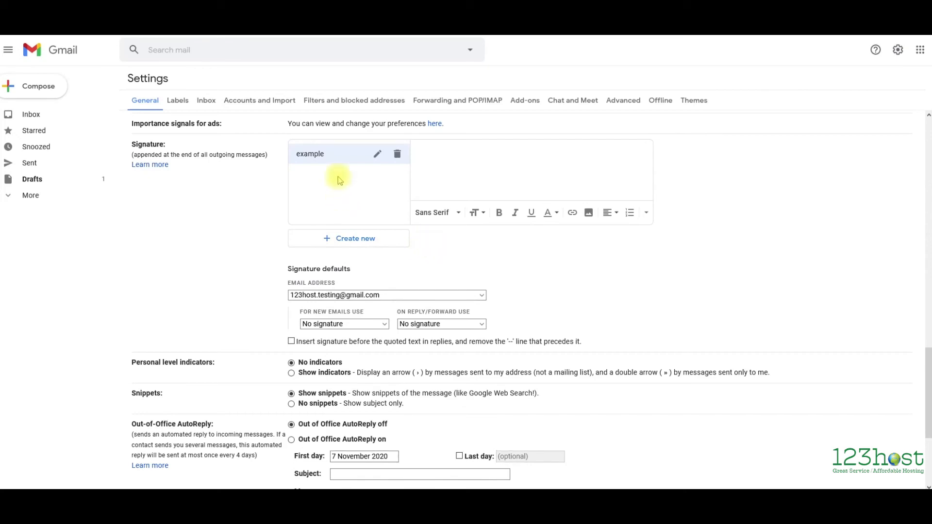
pyautogui.click(377, 154)
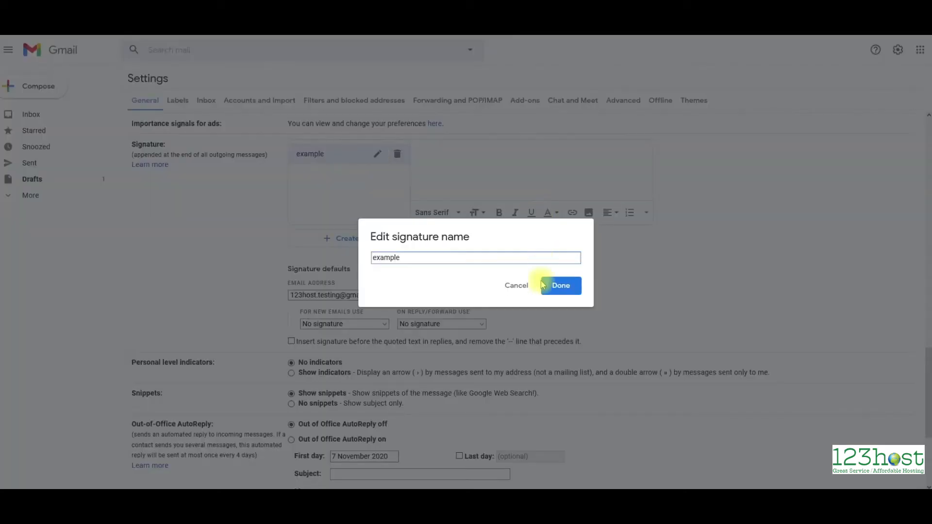
pyautogui.click(510, 286)
# - Enter "This is my example signature" as the text of the example signature, followed by a new line
pyautogui.click(478, 172)
pyautogui.click(454, 164)
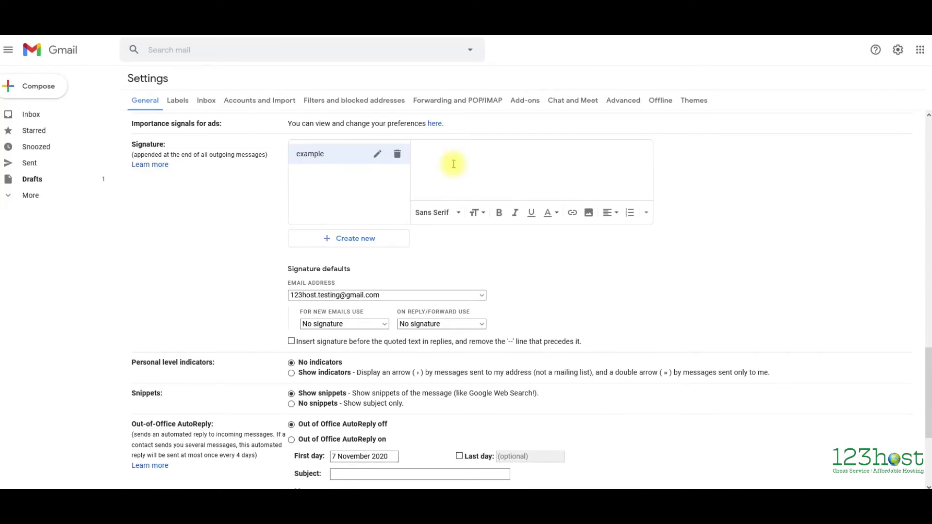
pyautogui.write('This is my example signature')
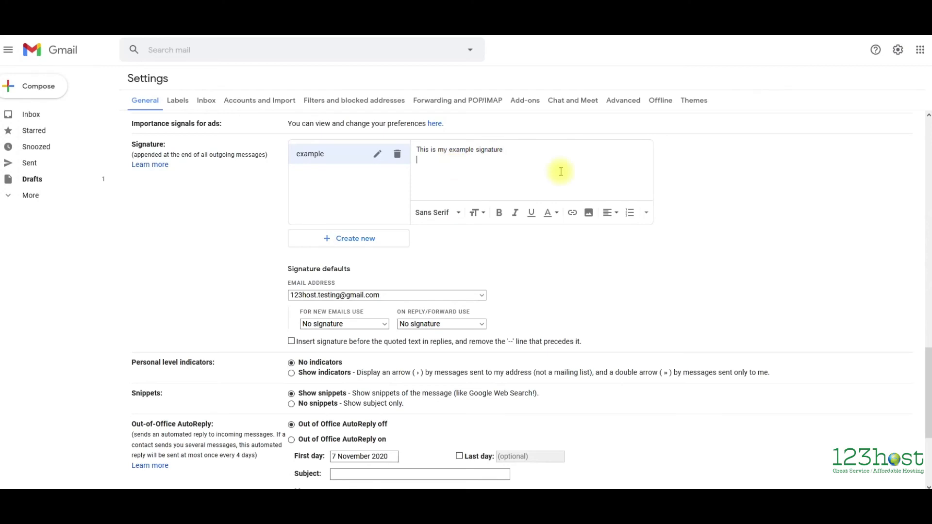
# - Upload the 123host logo from the device into the signature below its text and select the inserted image
pyautogui.click(589, 213)
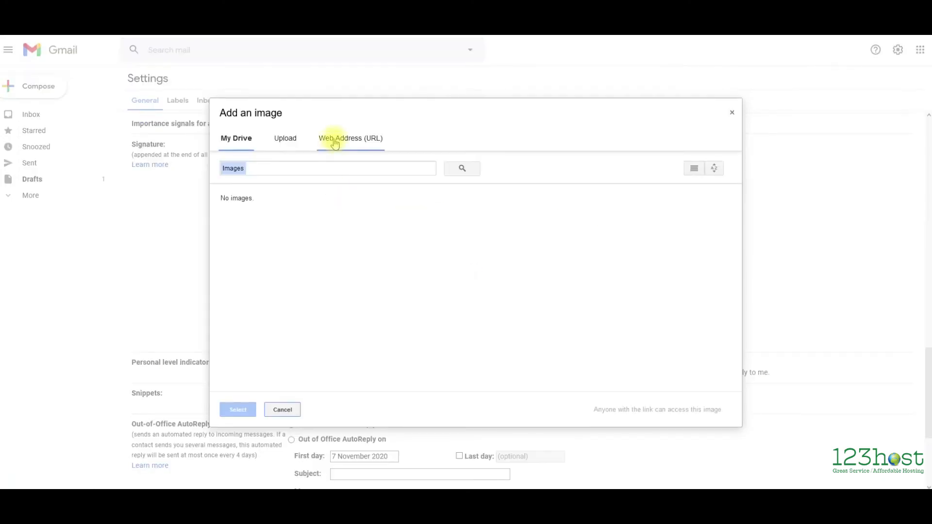
pyautogui.click(294, 141)
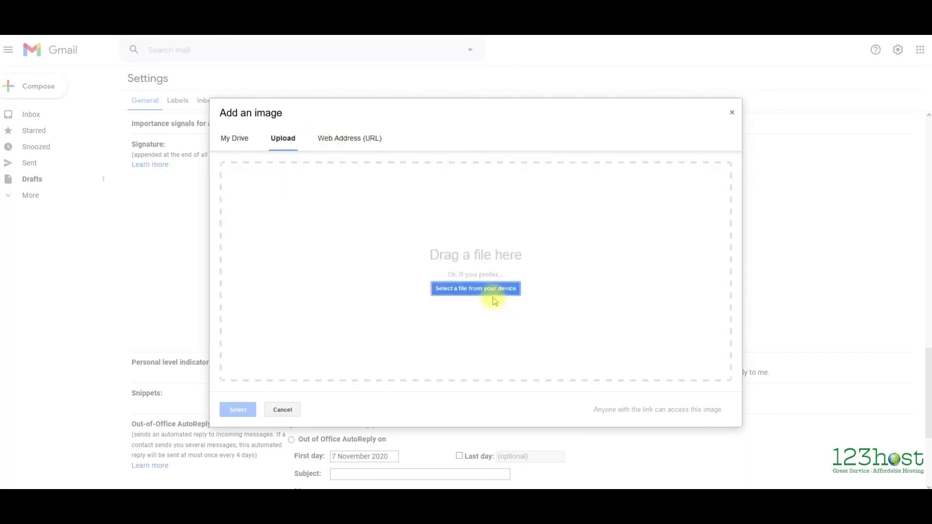
pyautogui.click(494, 290)
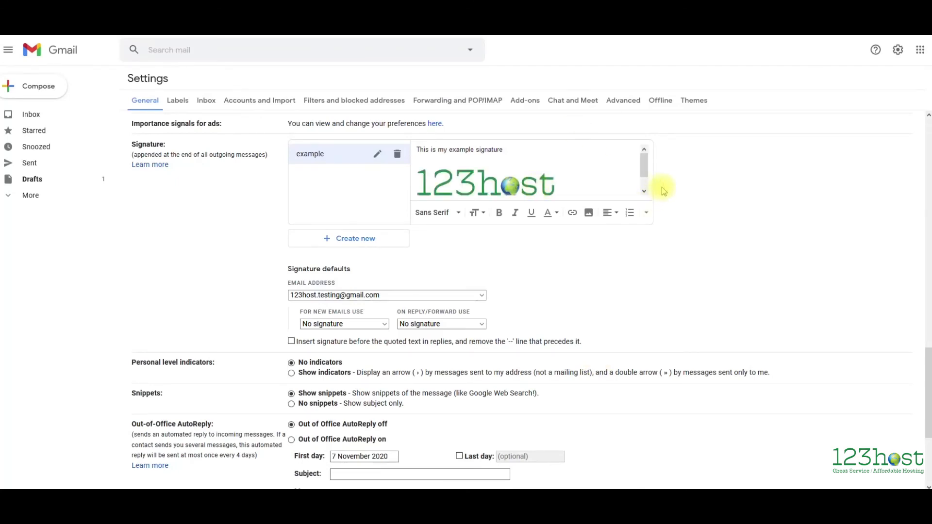
pyautogui.click(538, 189)
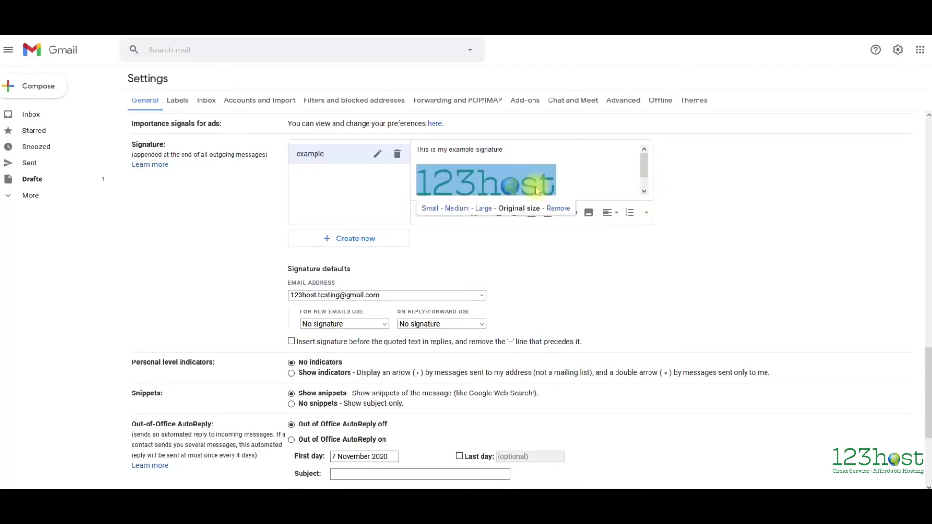
# - Resize the logo in the example signature to Small and save the General settings
pyautogui.click(429, 208)
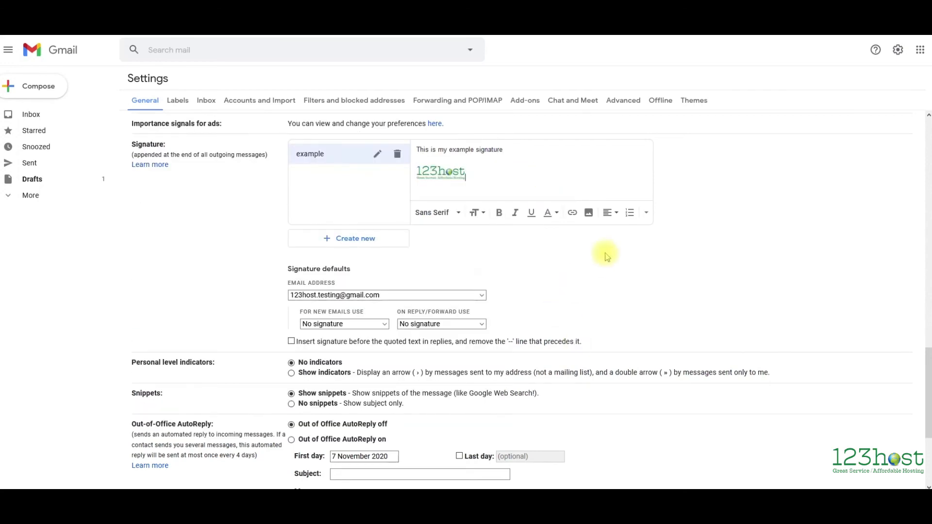
pyautogui.scroll(-3, 606, 254)
pyautogui.scroll(-1, 602, 306)
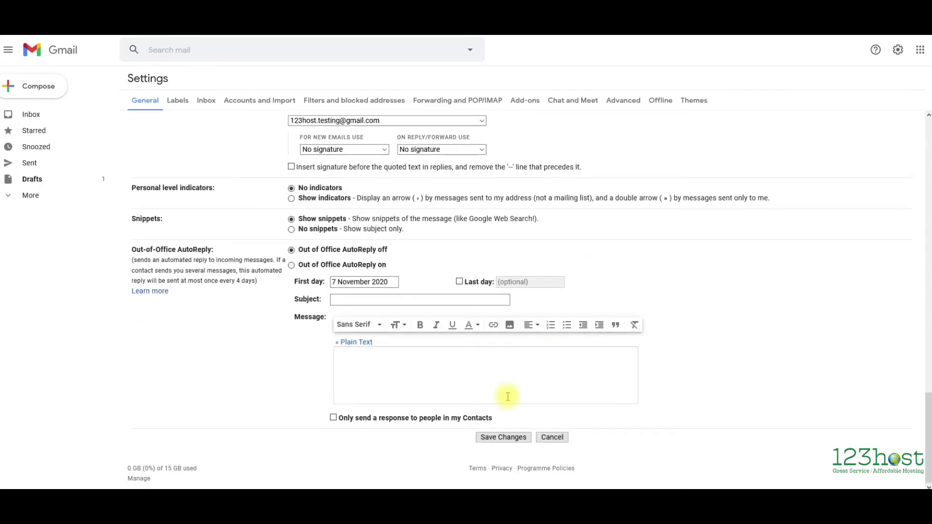
pyautogui.click(505, 437)
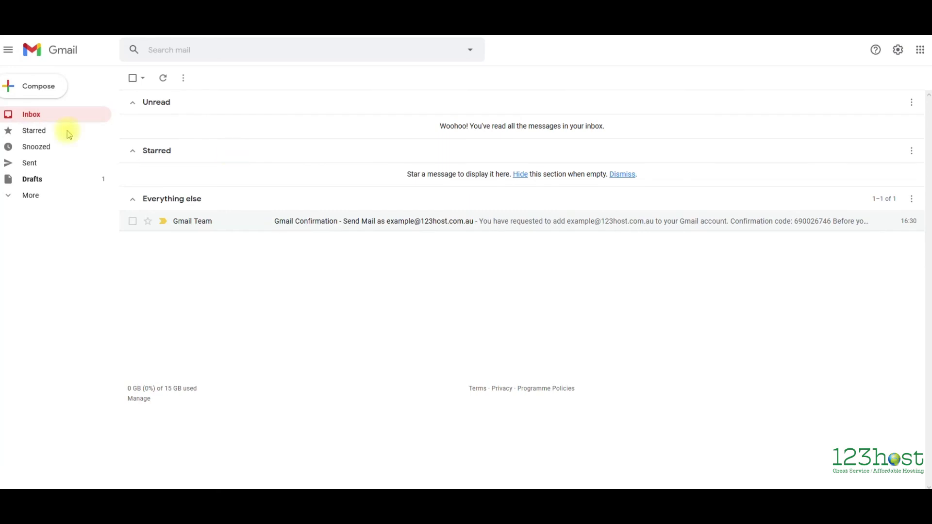
# - Start a new message to check its body for the signature, then close the message
pyautogui.click(31, 94)
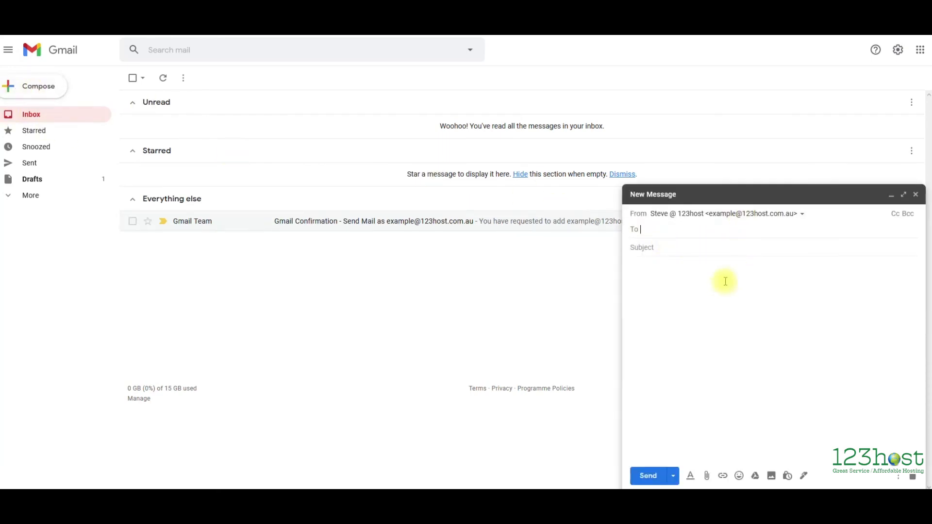
pyautogui.click(707, 284)
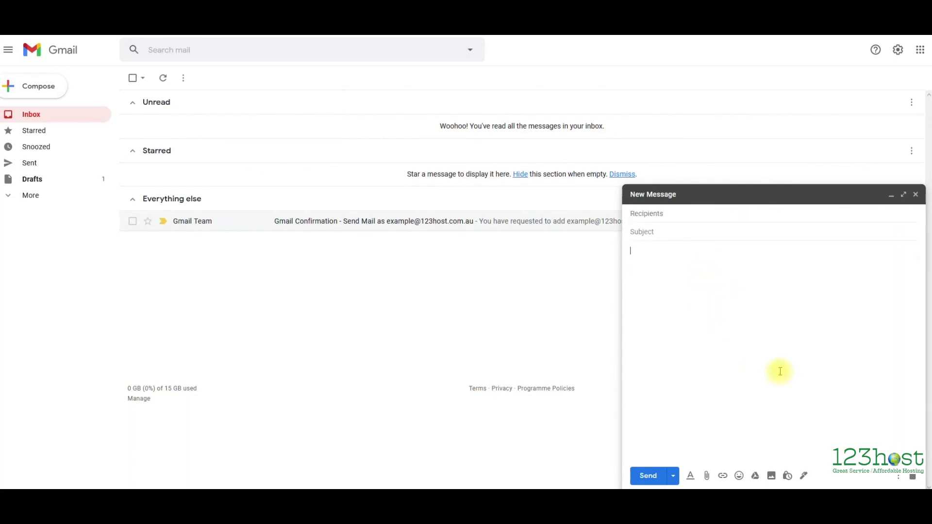
pyautogui.click(916, 195)
# - In the General settings' signature defaults, assign the "example" signature to new emails from the 123host address and save the changes
pyautogui.click(898, 50)
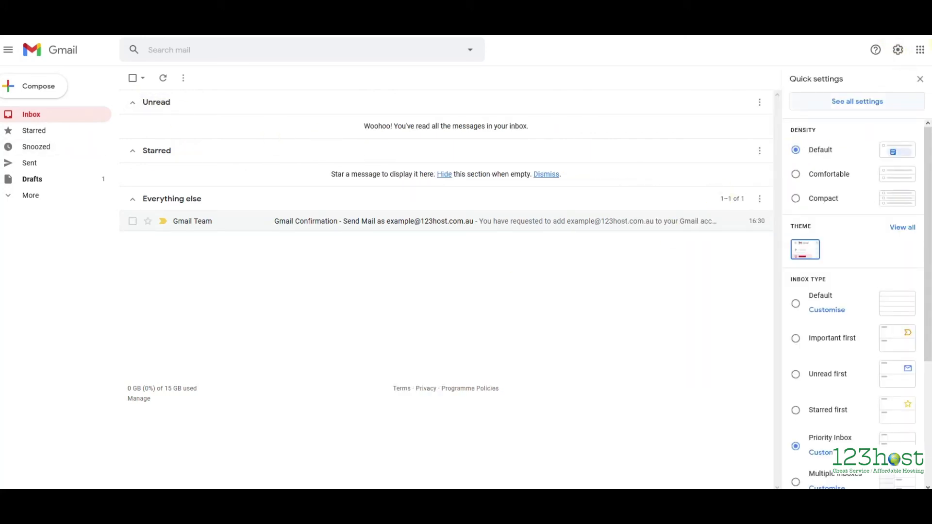
pyautogui.click(864, 101)
pyautogui.scroll(-10, 316, 219)
pyautogui.scroll(-8, 320, 233)
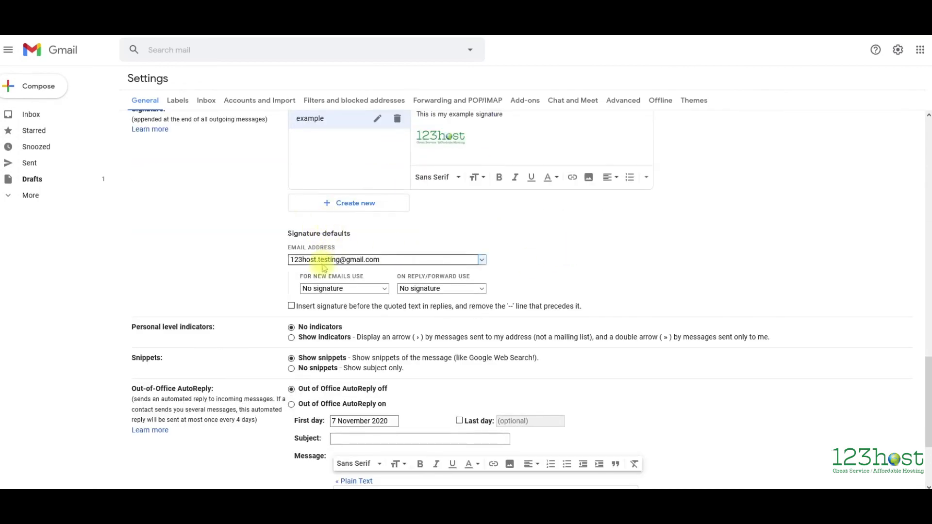
pyautogui.moveTo(289, 236)
pyautogui.mouseDown()
pyautogui.moveTo(334, 231)
pyautogui.moveTo(357, 241)
pyautogui.mouseUp()
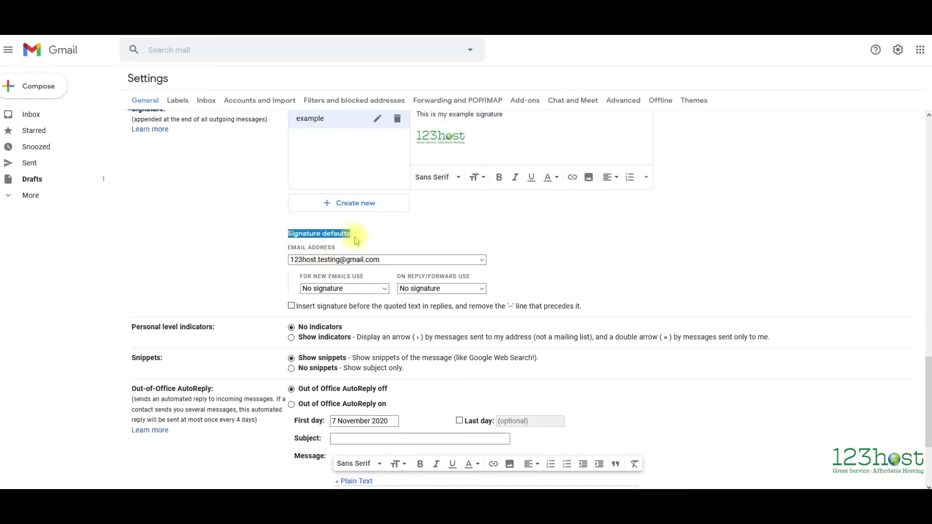
pyautogui.click(327, 262)
pyautogui.click(326, 286)
pyautogui.click(329, 292)
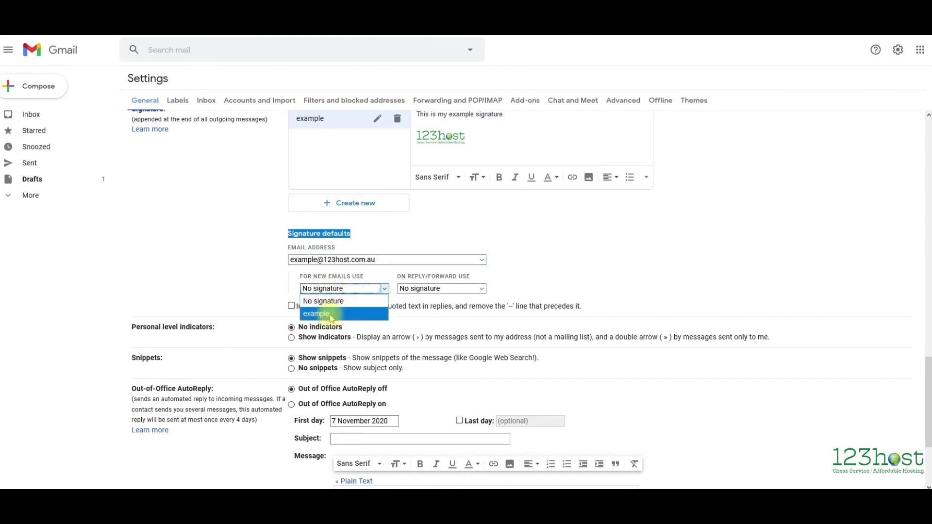
pyautogui.click(329, 316)
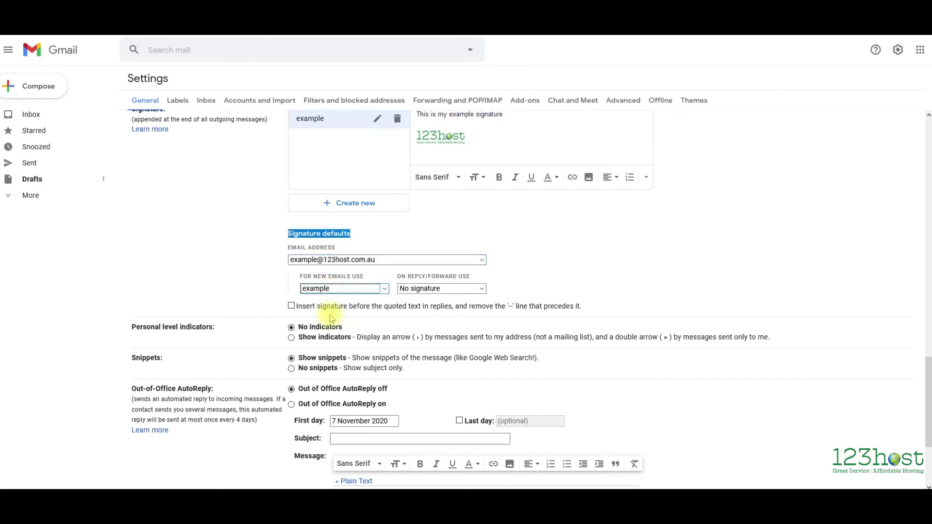
pyautogui.scroll(-3, 541, 377)
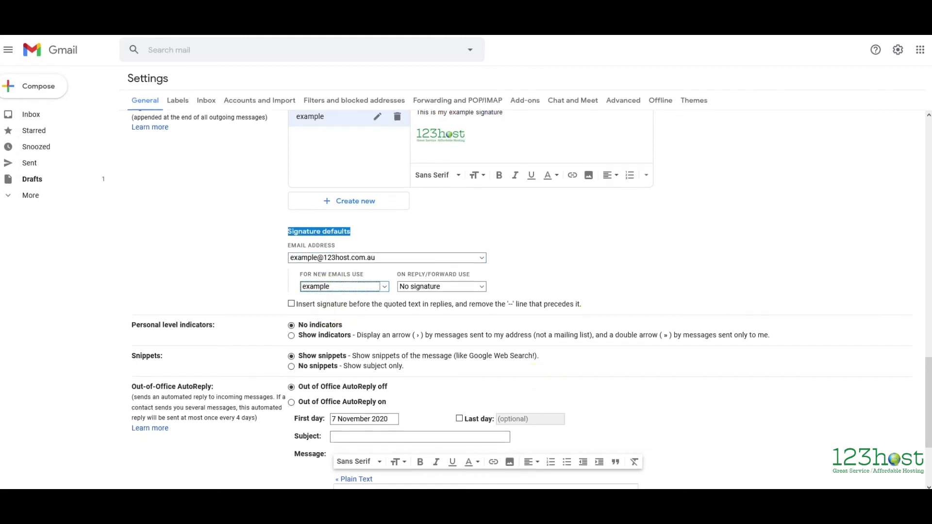
pyautogui.click(509, 437)
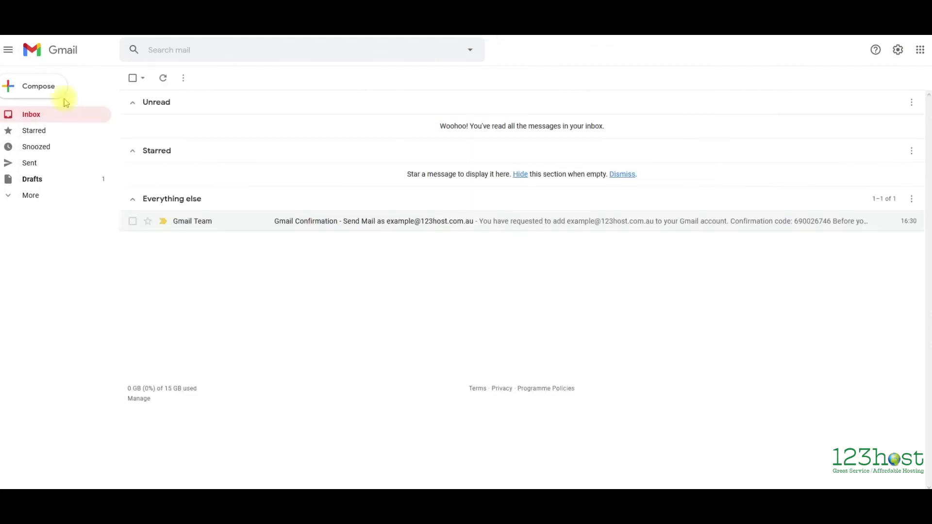
# - Compose a new message and check the signature while switching the sender to the Gmail address and back to the 123host address
pyautogui.click(43, 94)
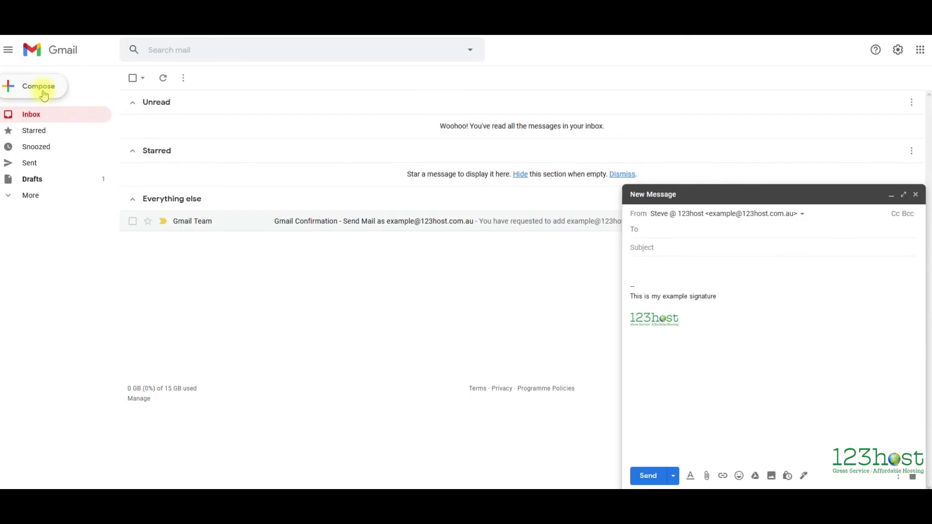
pyautogui.click(687, 217)
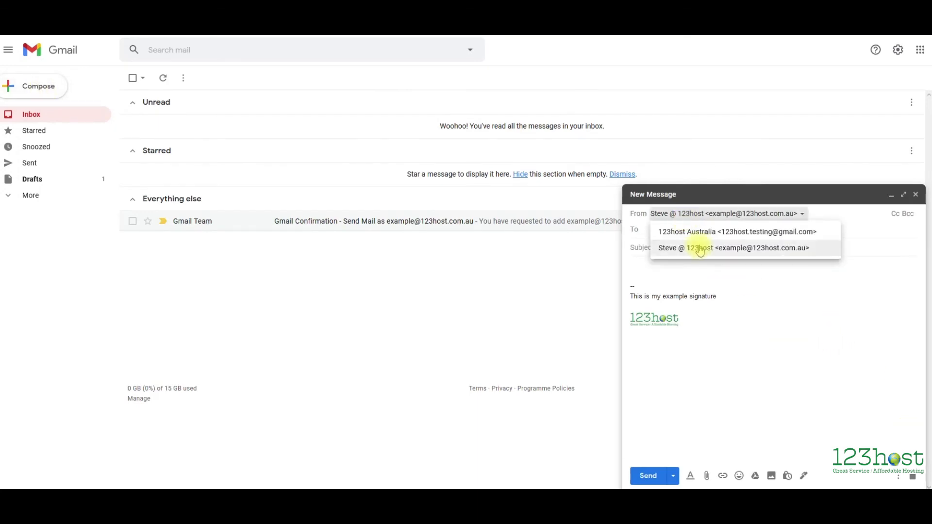
pyautogui.click(700, 233)
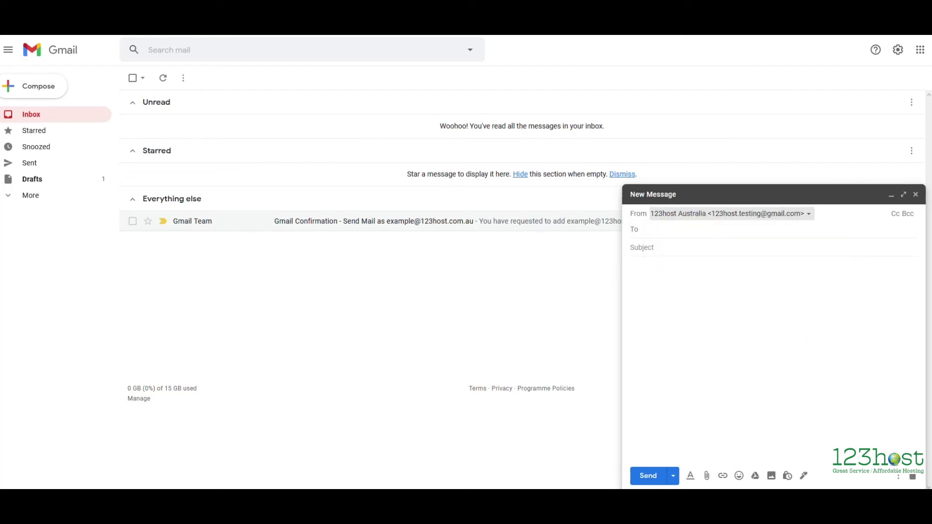
pyautogui.click(759, 215)
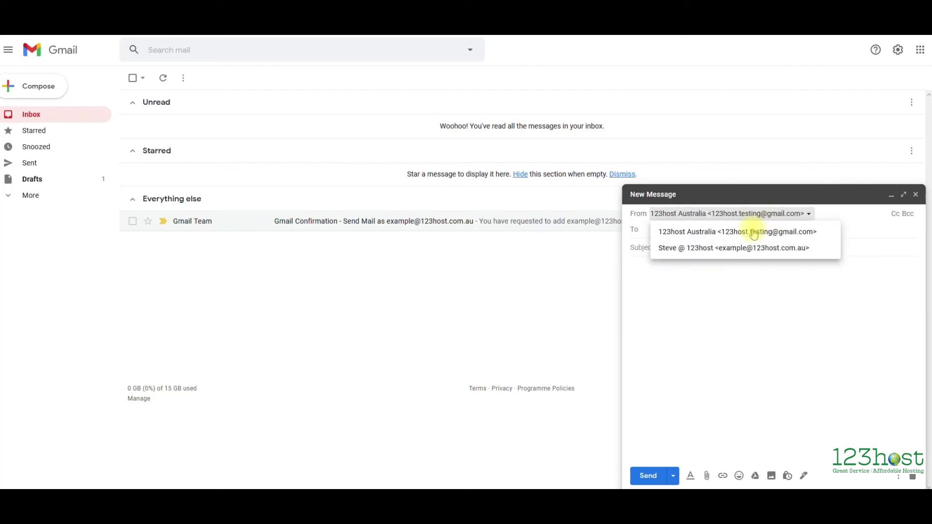
pyautogui.click(756, 246)
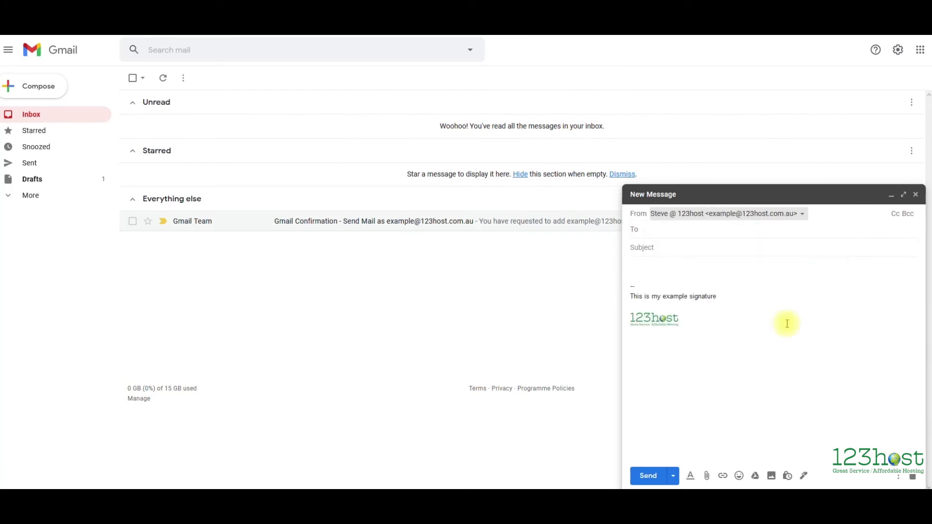